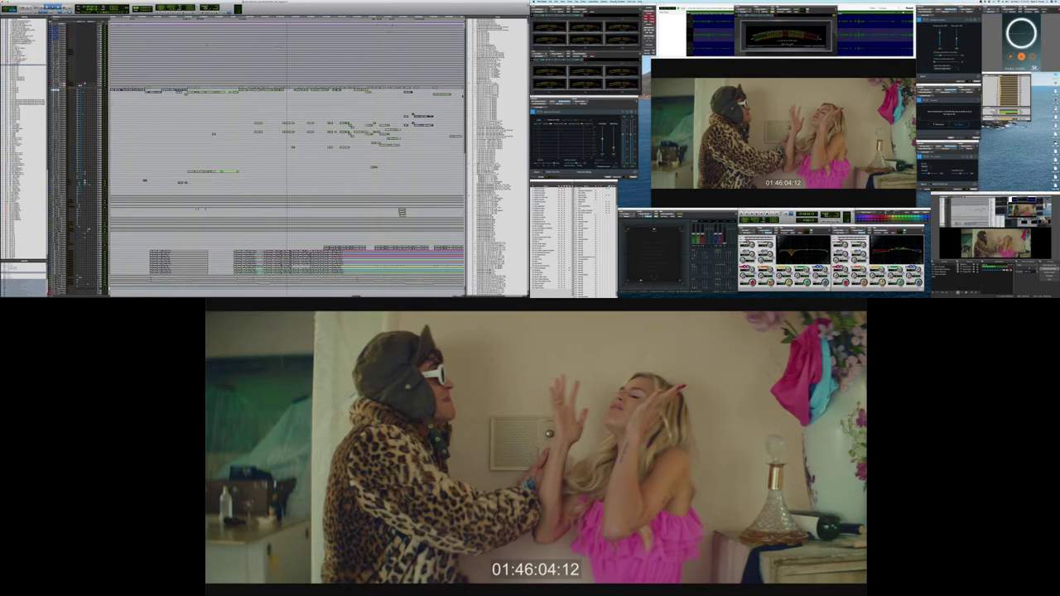
Step: Open Pro Tools' Hardware Setup and set the digital format to Optical (S/PDIF)
click(612, 2)
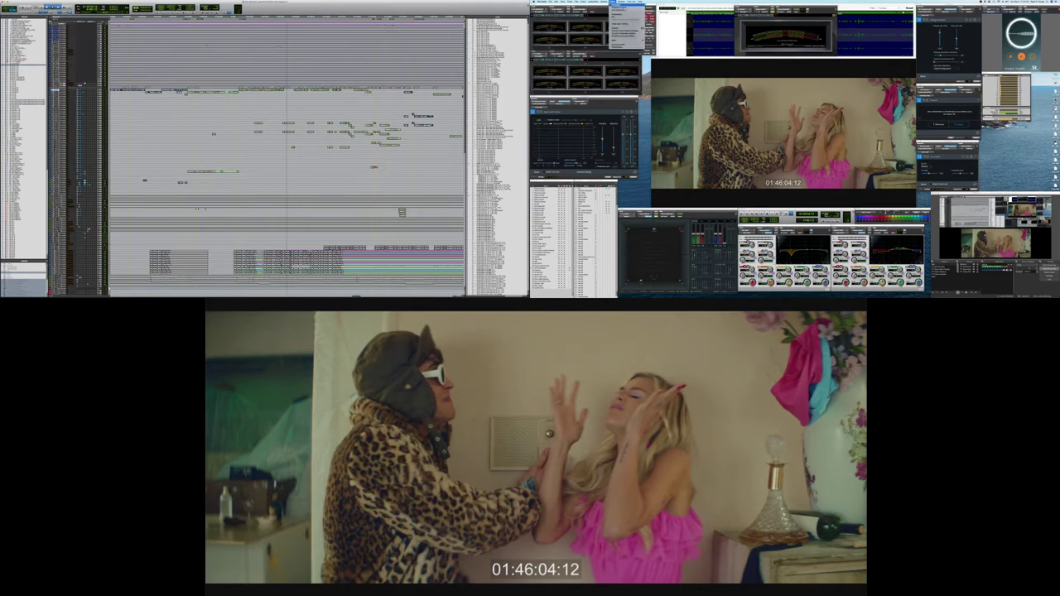
click(620, 6)
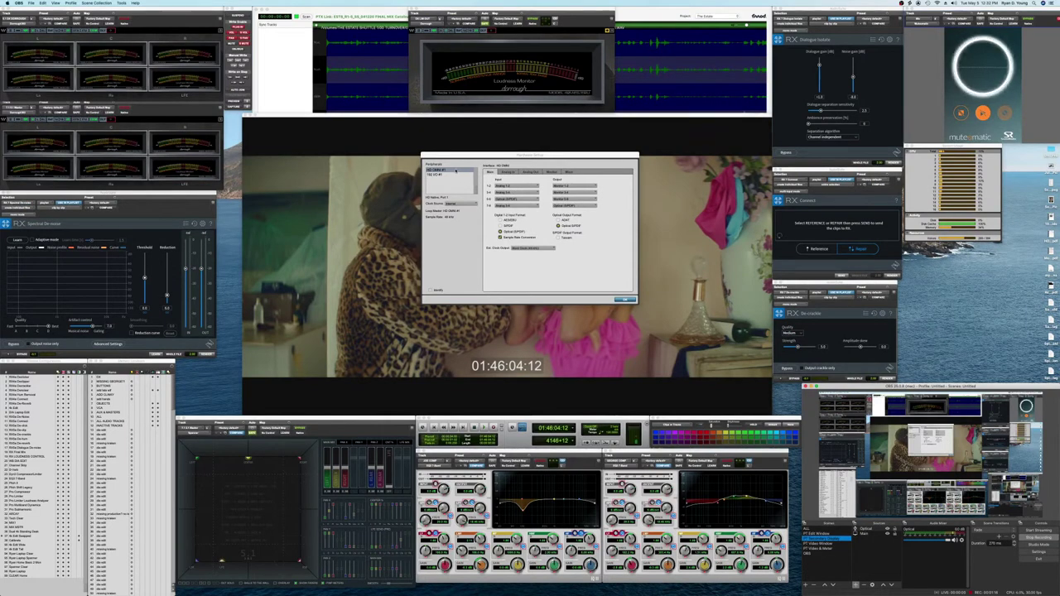
click(455, 171)
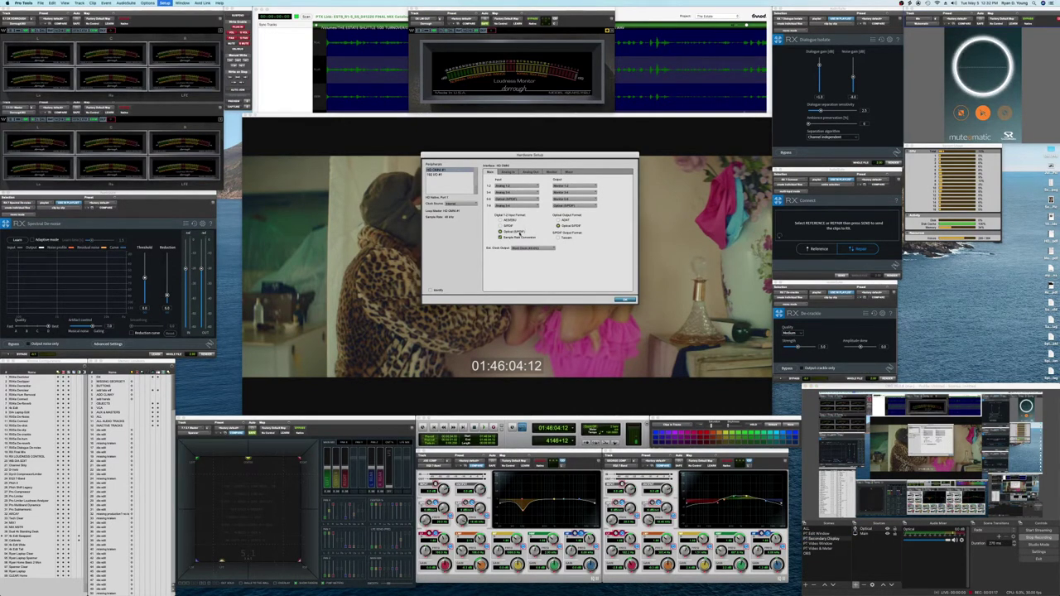
click(510, 226)
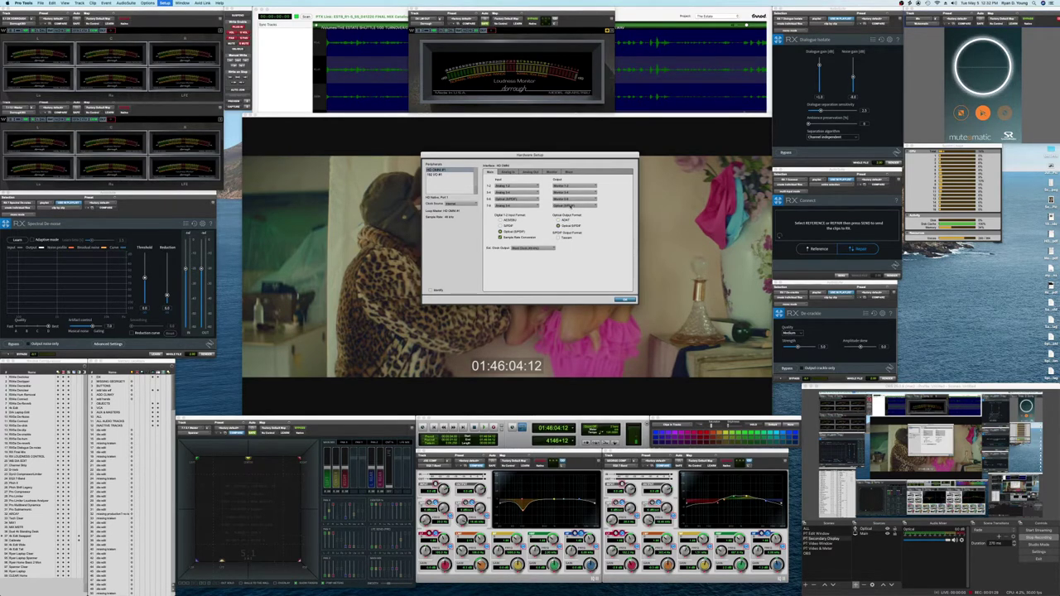
Step: Keep outputs 7-8 on Optical (S/PDIF), review the Mixer and Monitor tabs, and confirm with OK
click(570, 207)
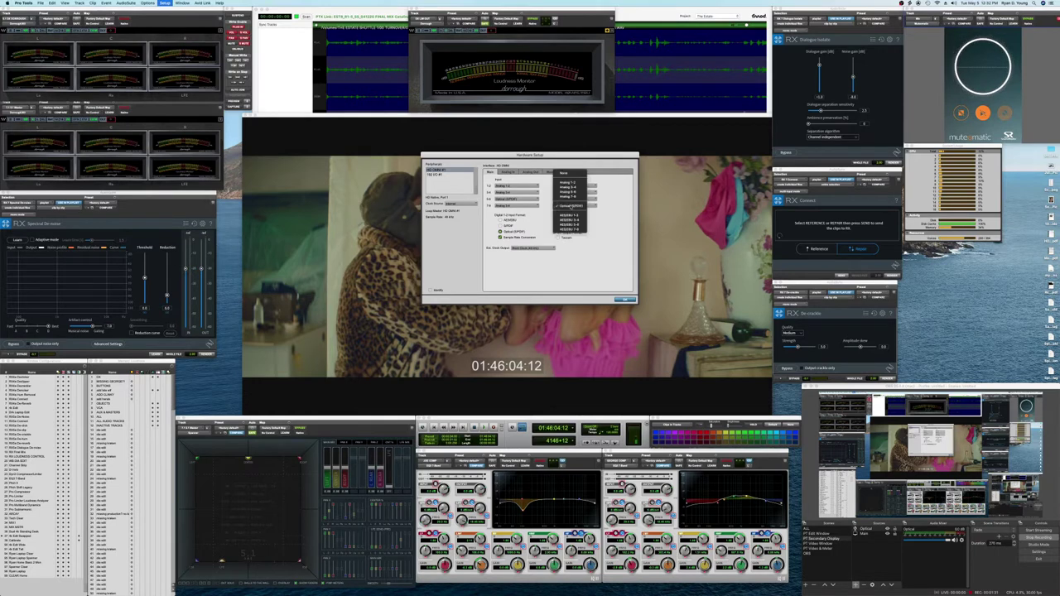
click(580, 207)
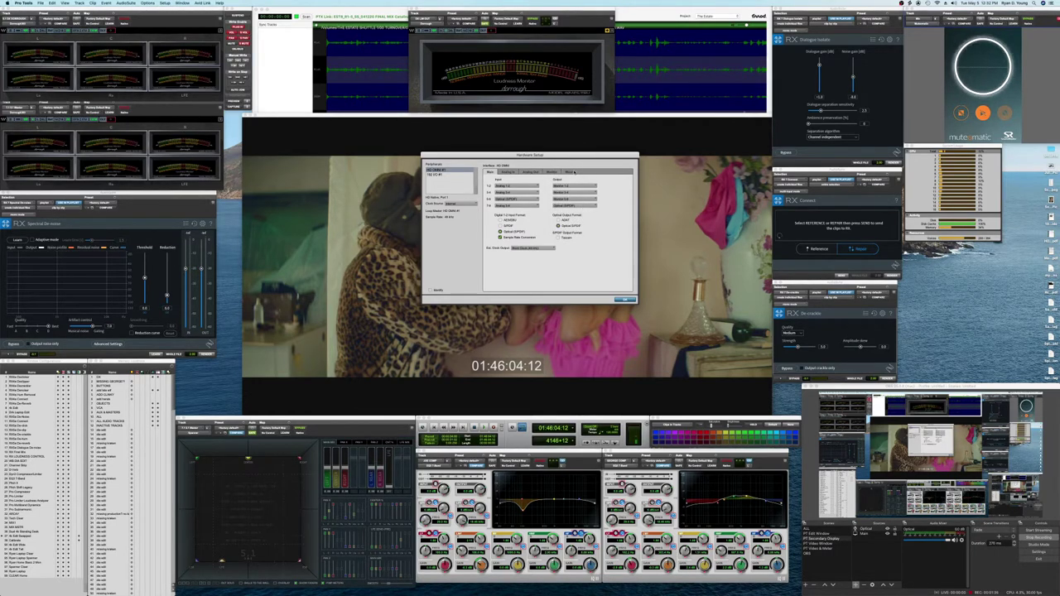
click(570, 172)
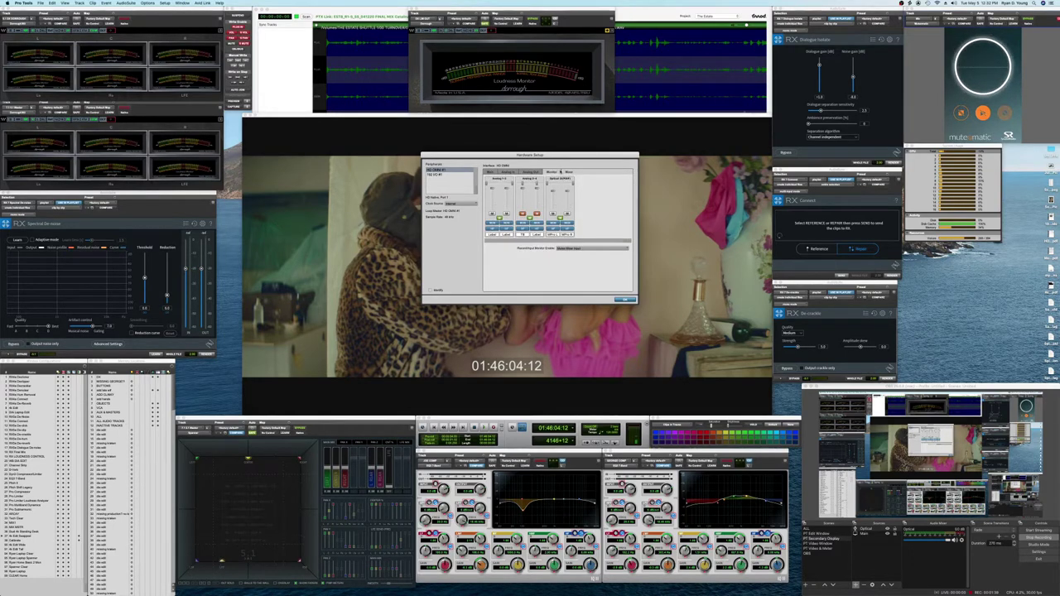
click(553, 171)
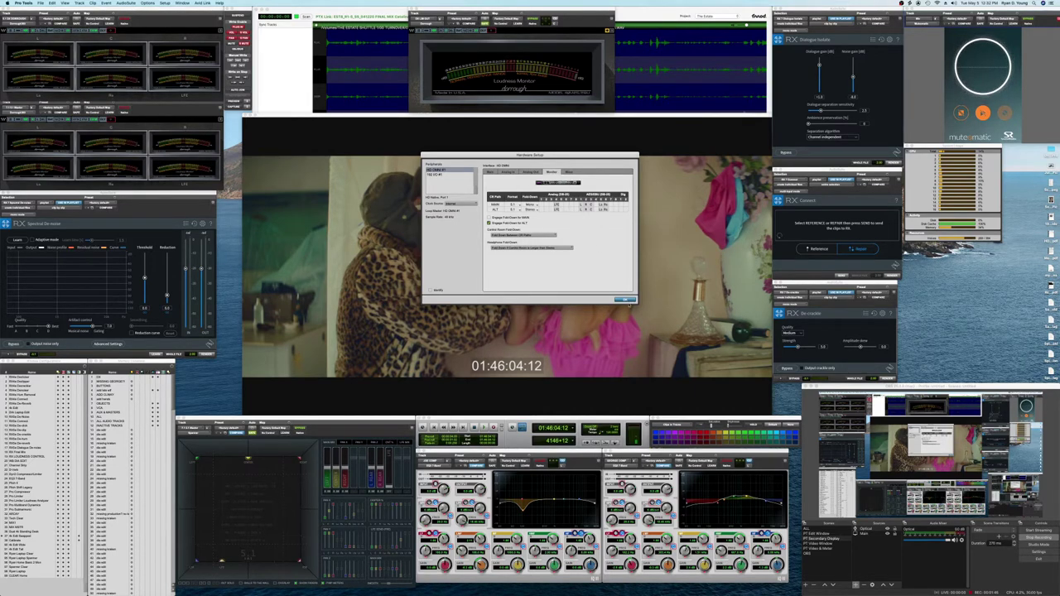
click(626, 300)
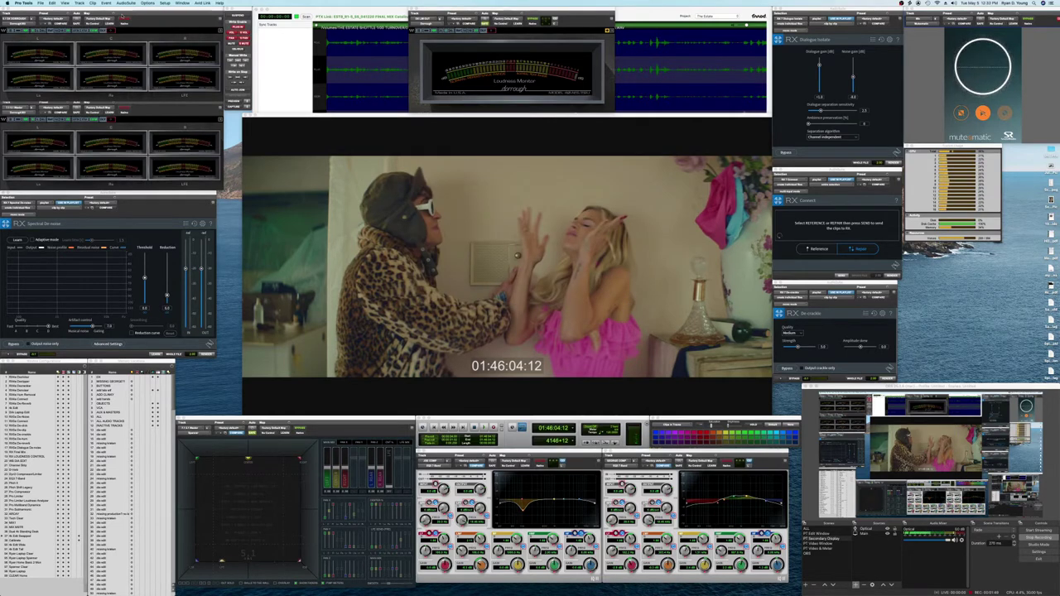
Step: In I/O Setup's Output tab, assign the first output path to Optical (S/PDIF)
click(165, 3)
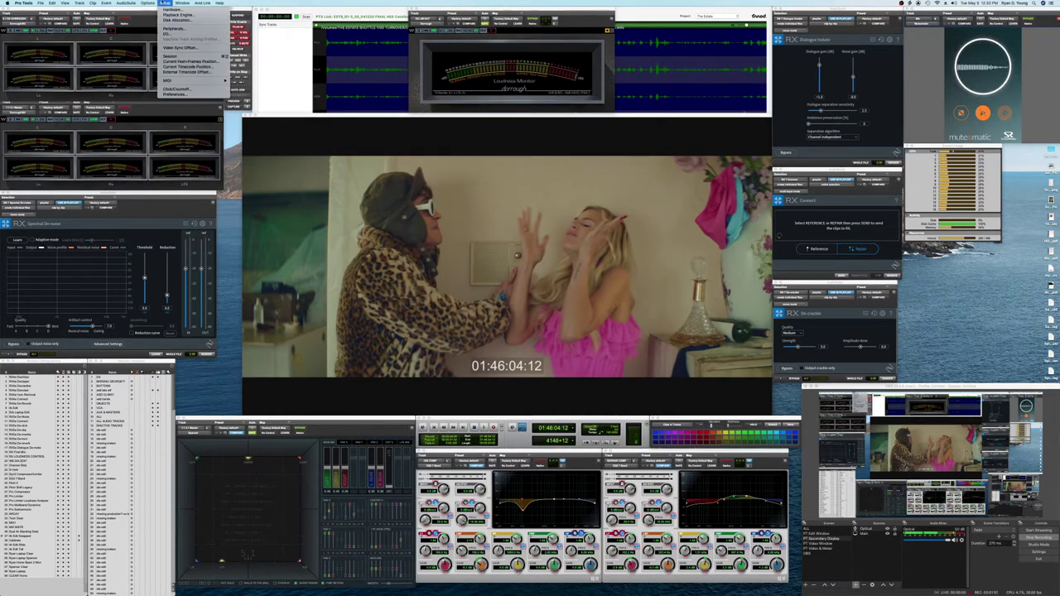
click(187, 35)
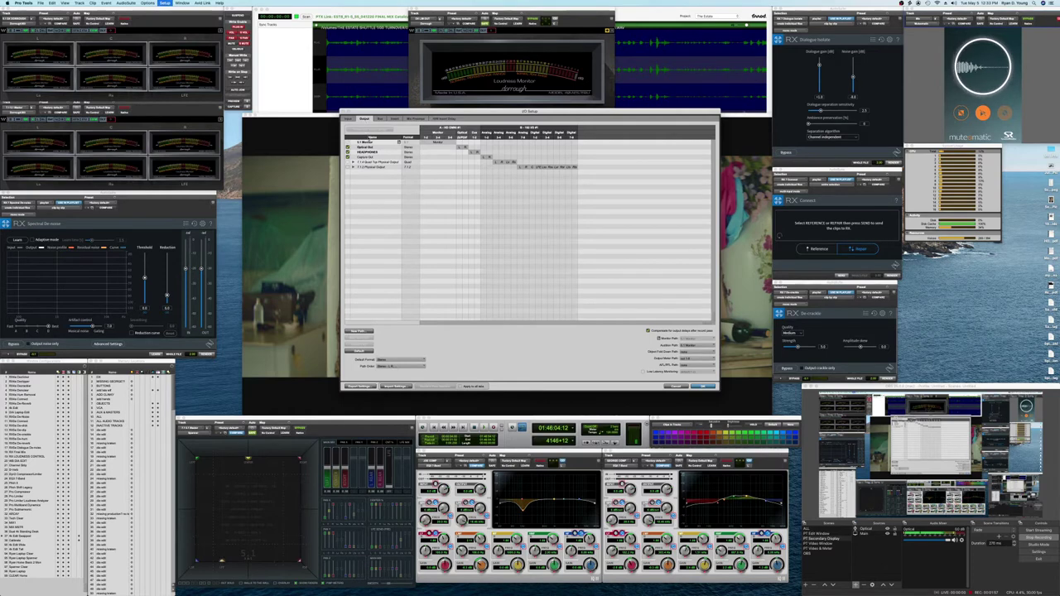
click(368, 147)
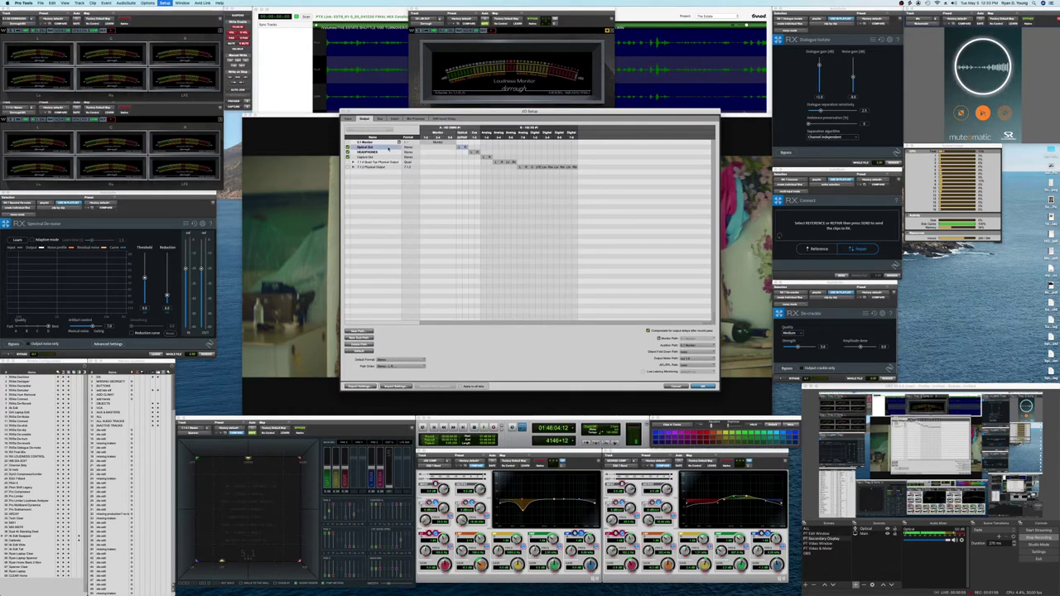
click(464, 146)
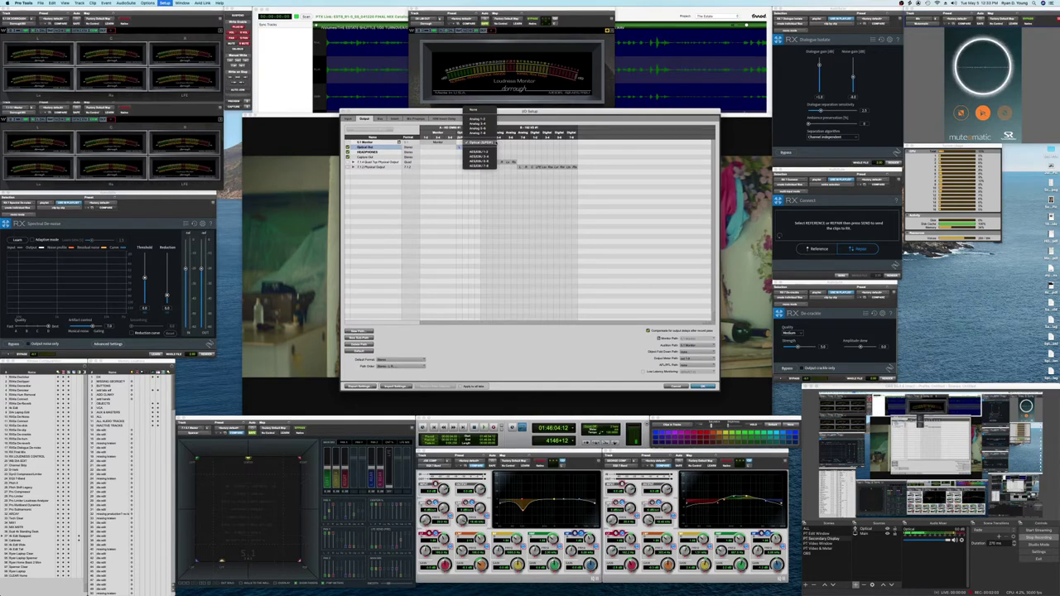
click(496, 142)
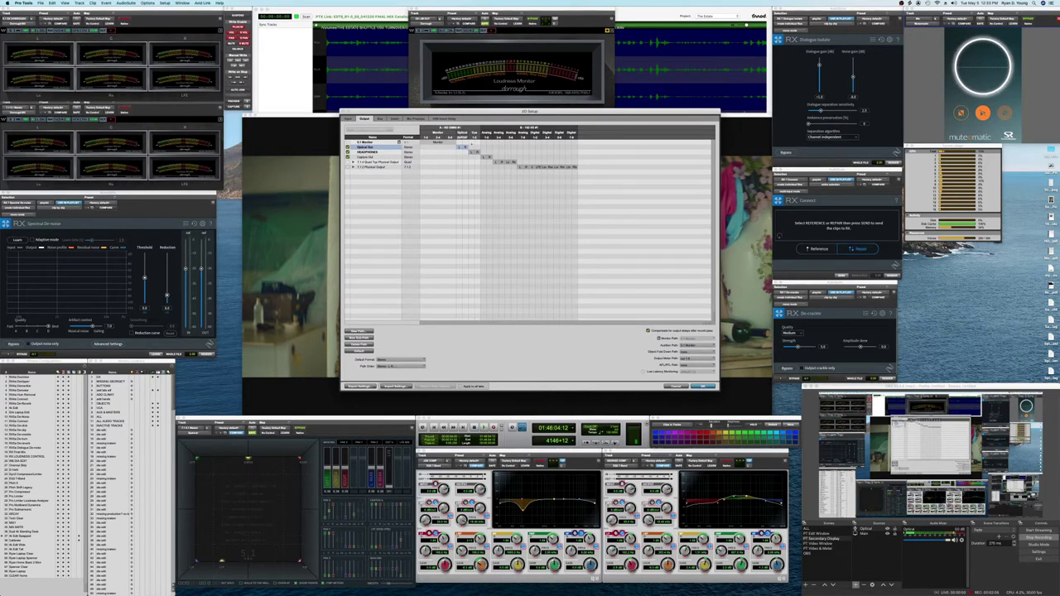
Step: On the Bus tab, map the Optical Out bus to the Optical Out output and confirm with OK
click(380, 118)
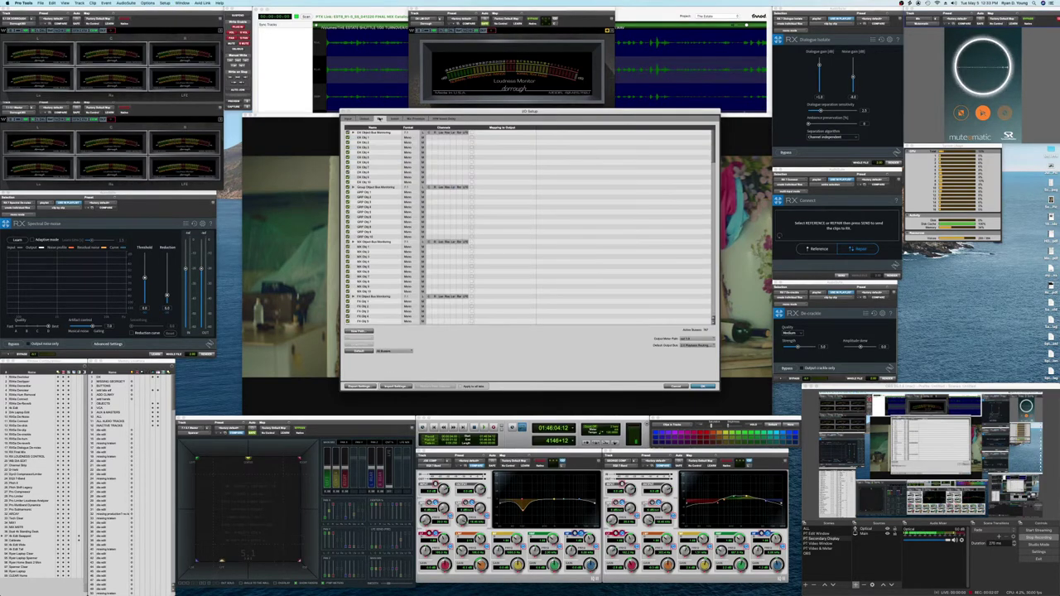
drag(713, 145, 710, 308)
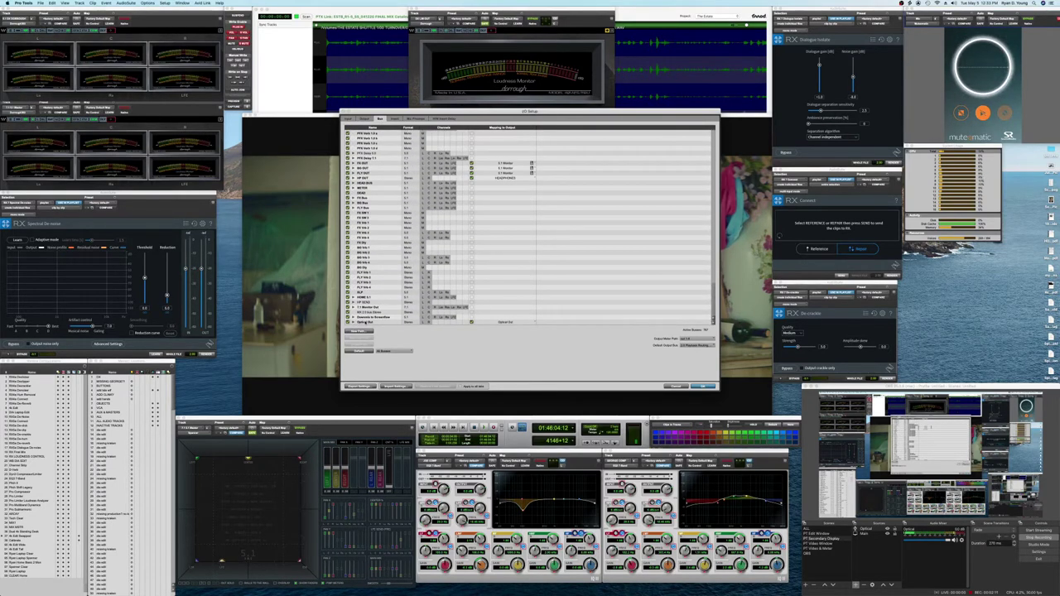
click(364, 322)
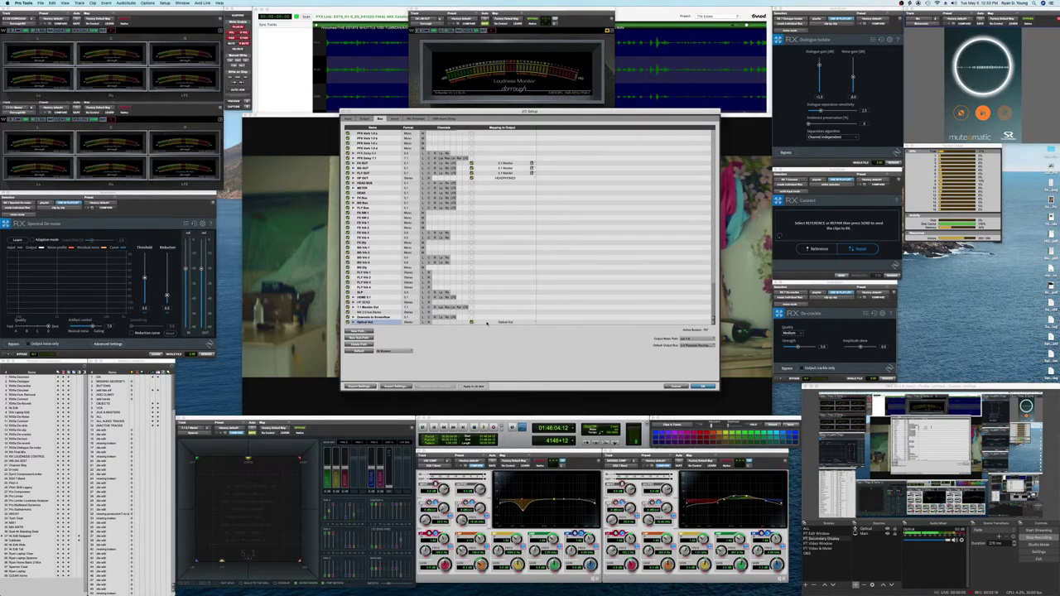
click(487, 323)
click(495, 323)
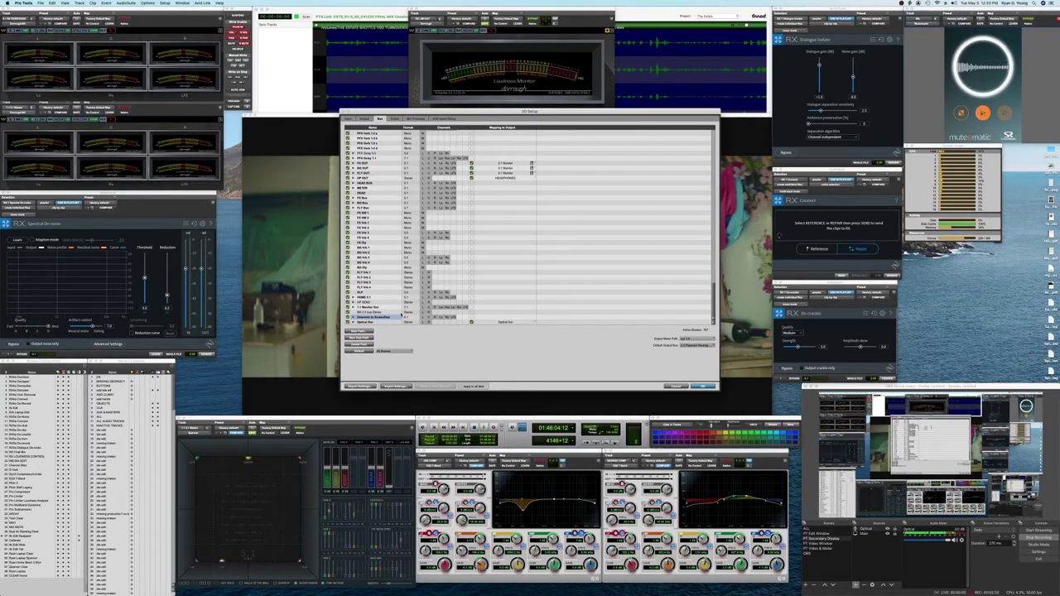
click(364, 322)
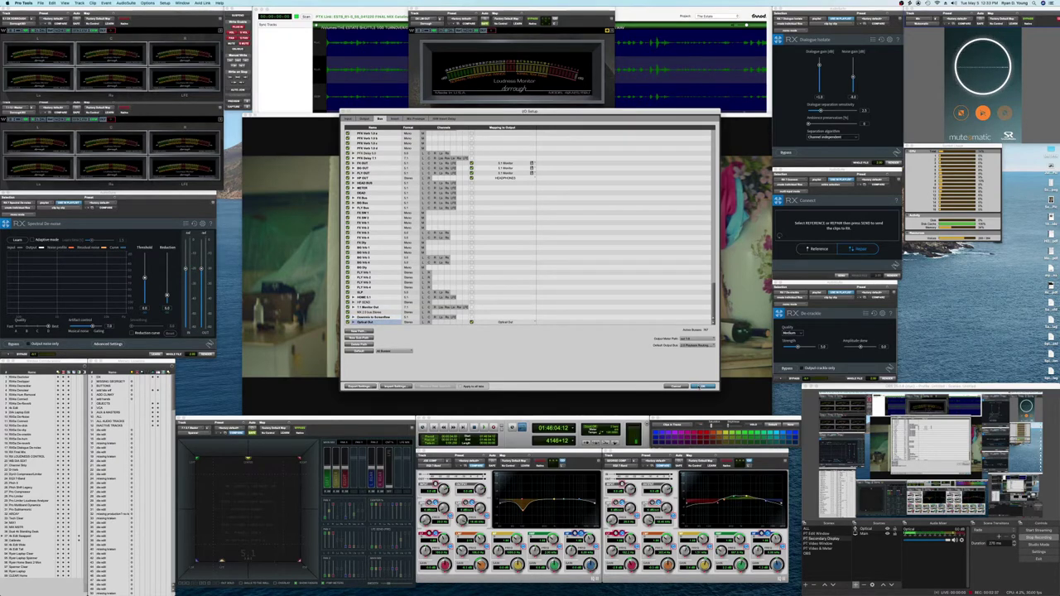
click(701, 386)
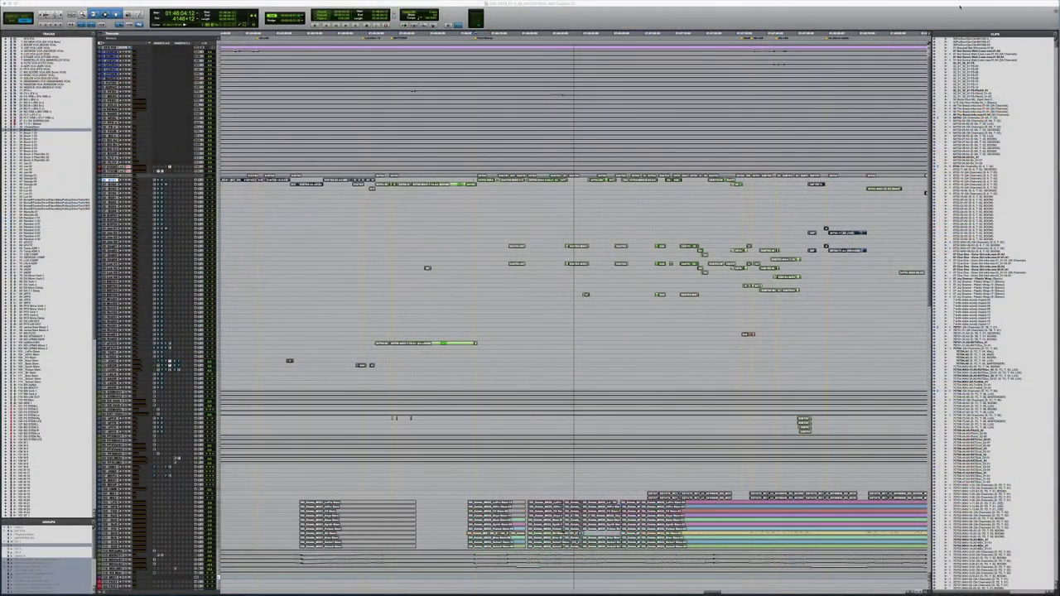
Step: Show the Mix window and scroll right through the channel strips
key(super+equal)
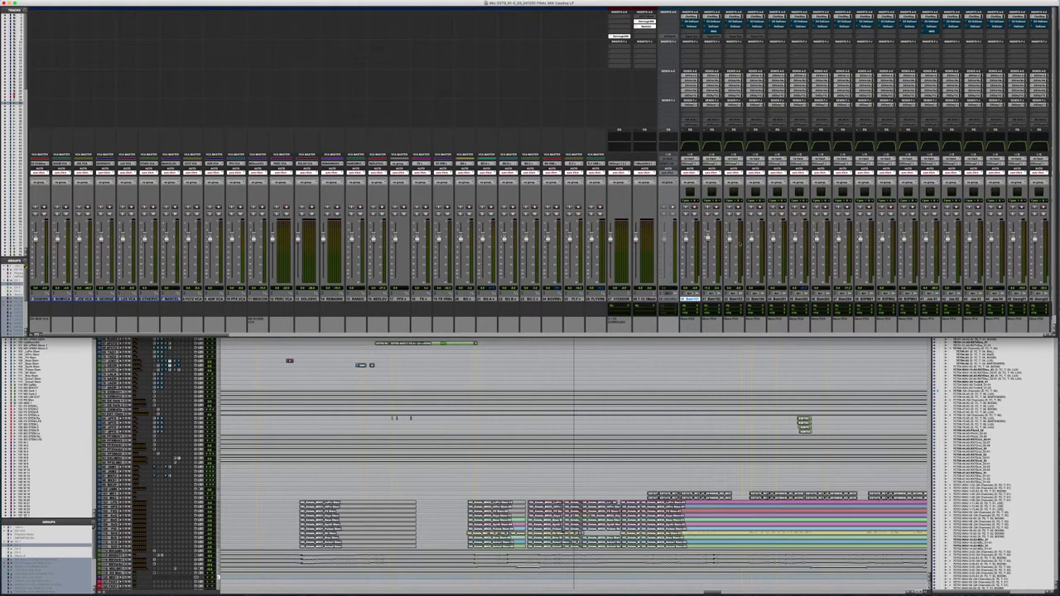
scroll(538, 166, right, 5)
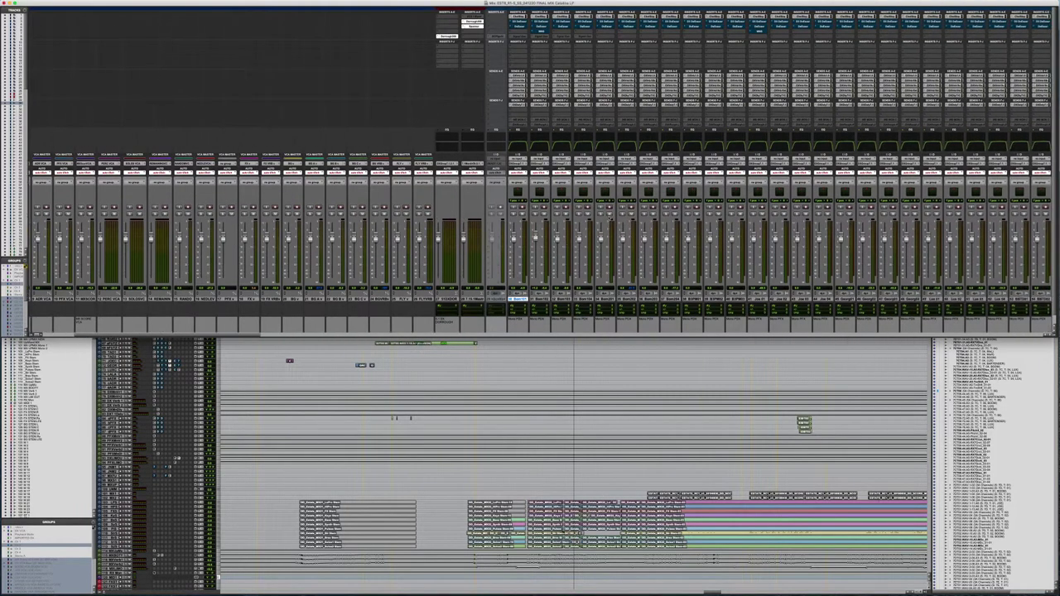
scroll(597, 237, right, 15)
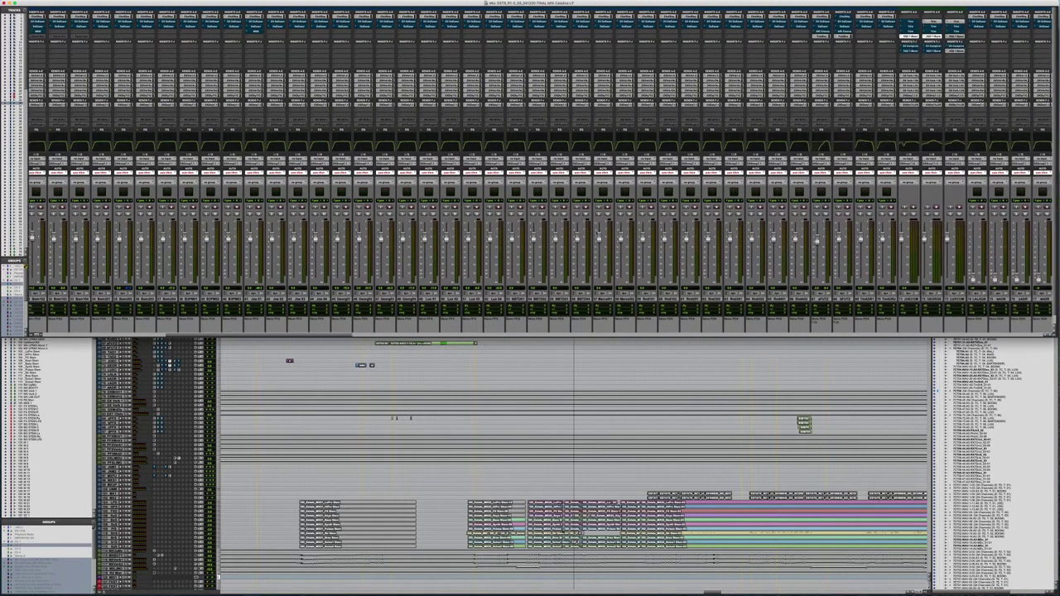
scroll(598, 237, right, 2)
scroll(598, 237, right, 2)
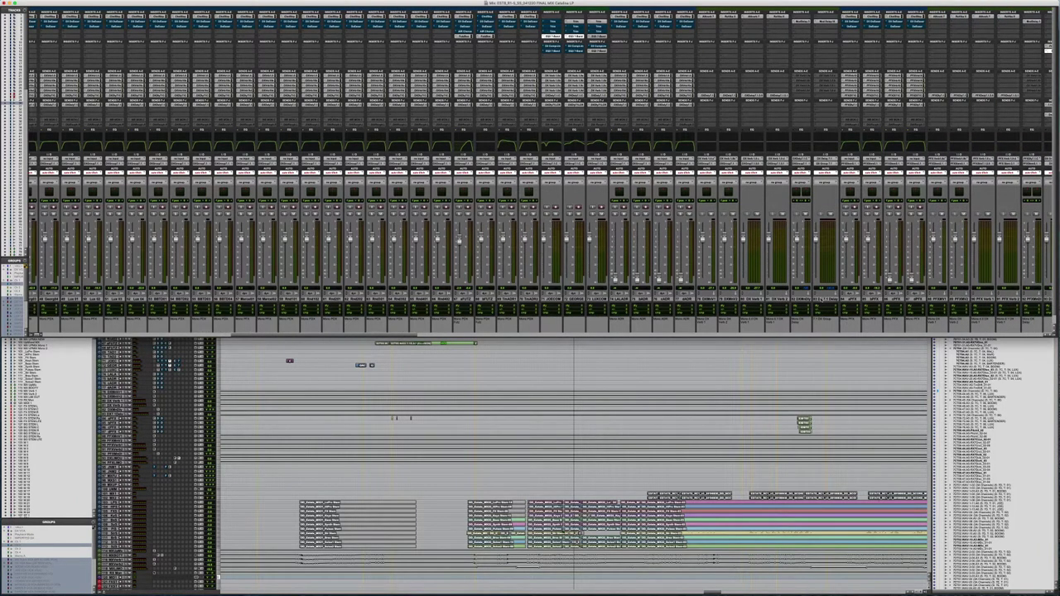
scroll(598, 237, right, 2)
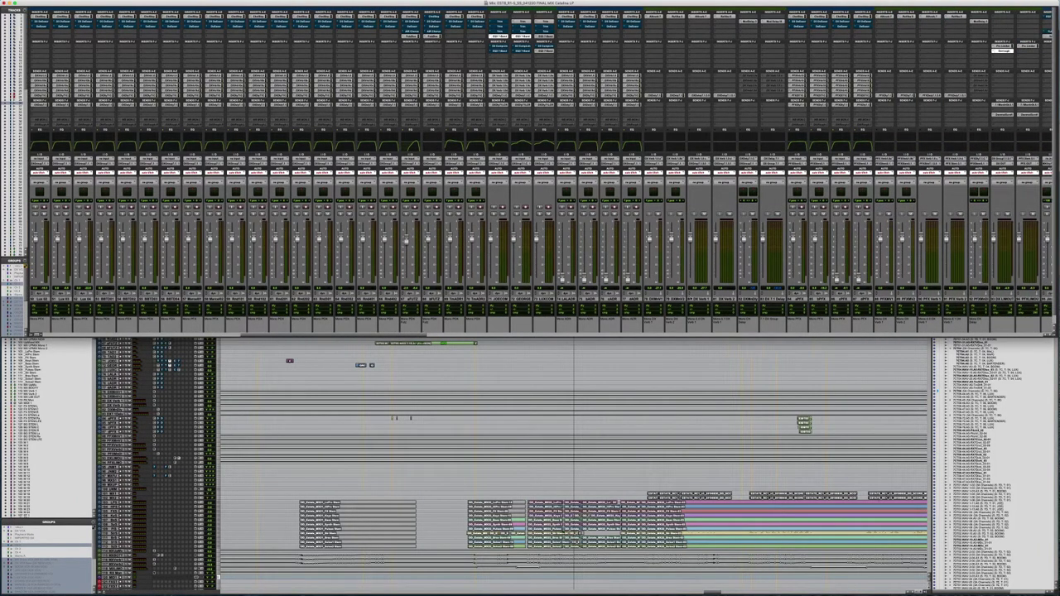
scroll(598, 237, right, 5)
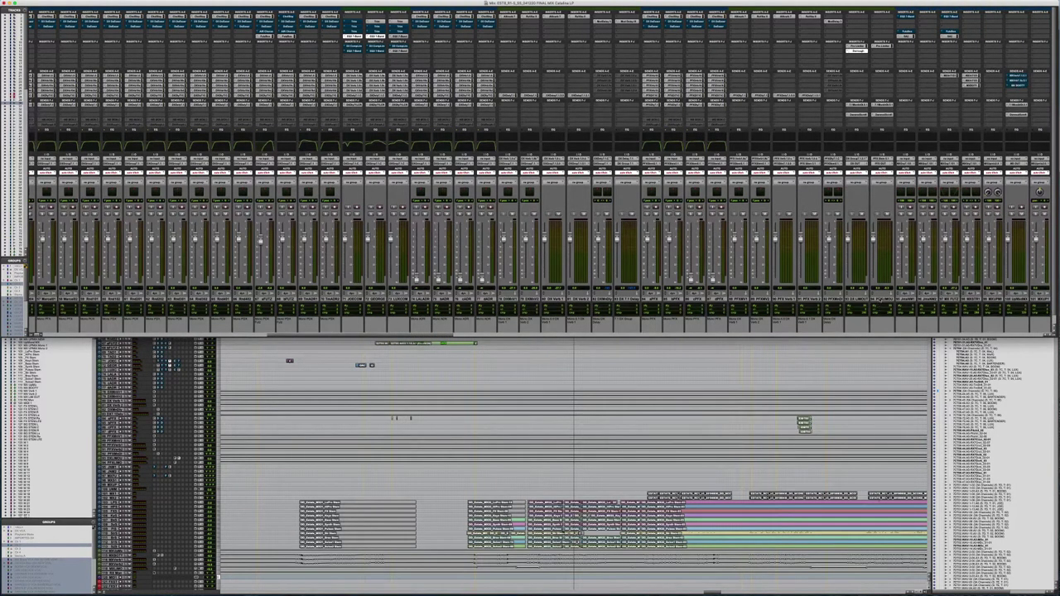
Step: Select two neighbouring channels, then scroll to the final channels of the mix
click(857, 300)
shift+click(882, 299)
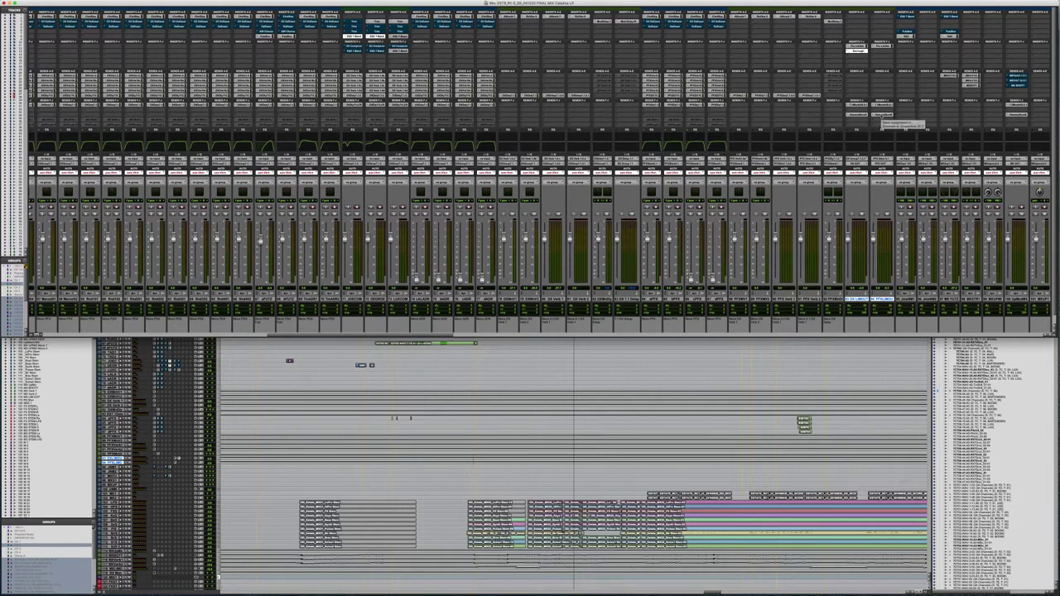
scroll(882, 116, right, 10)
scroll(885, 122, right, 10)
scroll(882, 121, right, 10)
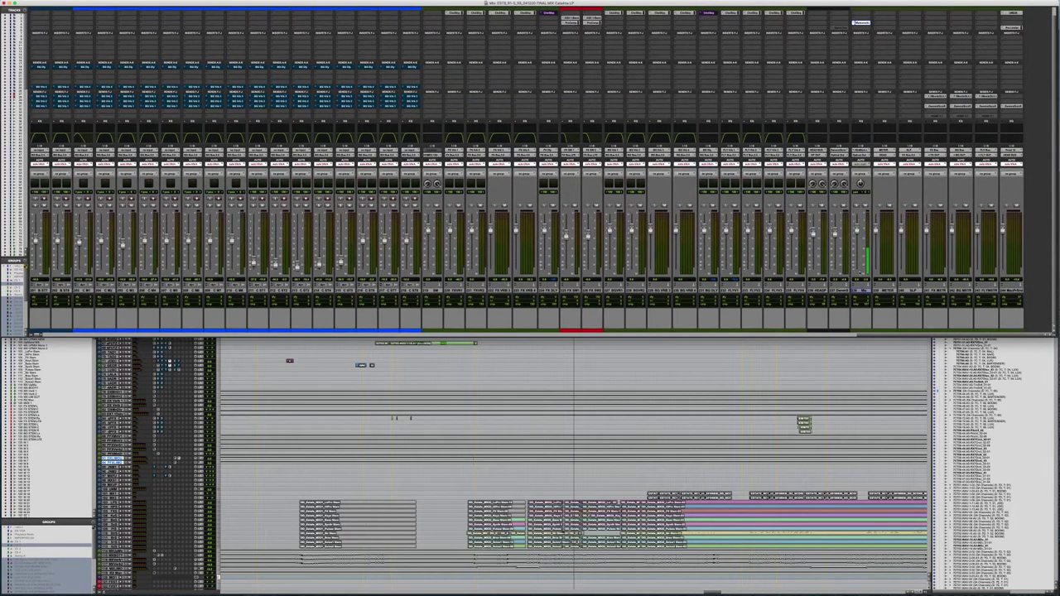
Step: Select the Mix channel and channel 237, inspect the bus routing submenu, and dismiss it unchanged
click(861, 291)
shift+click(839, 290)
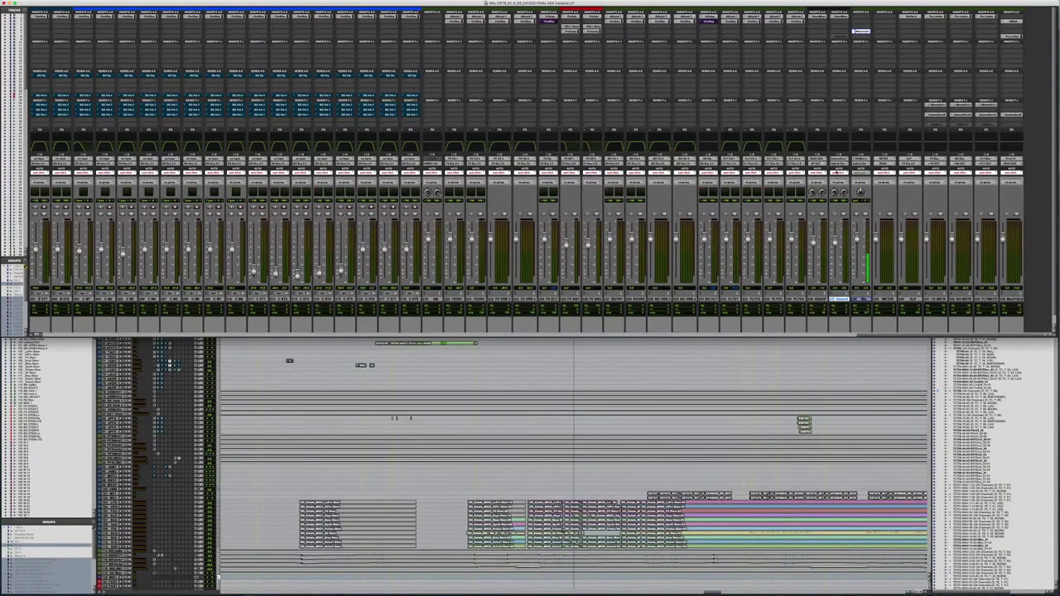
drag(861, 31, 839, 15)
click(842, 163)
mouse_move(845, 163)
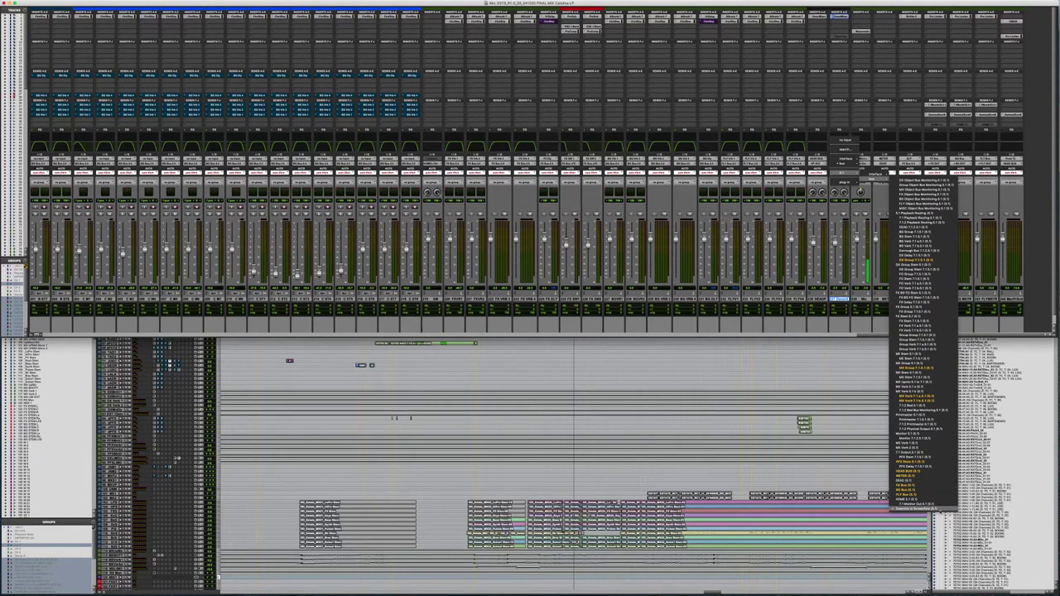
click(823, 341)
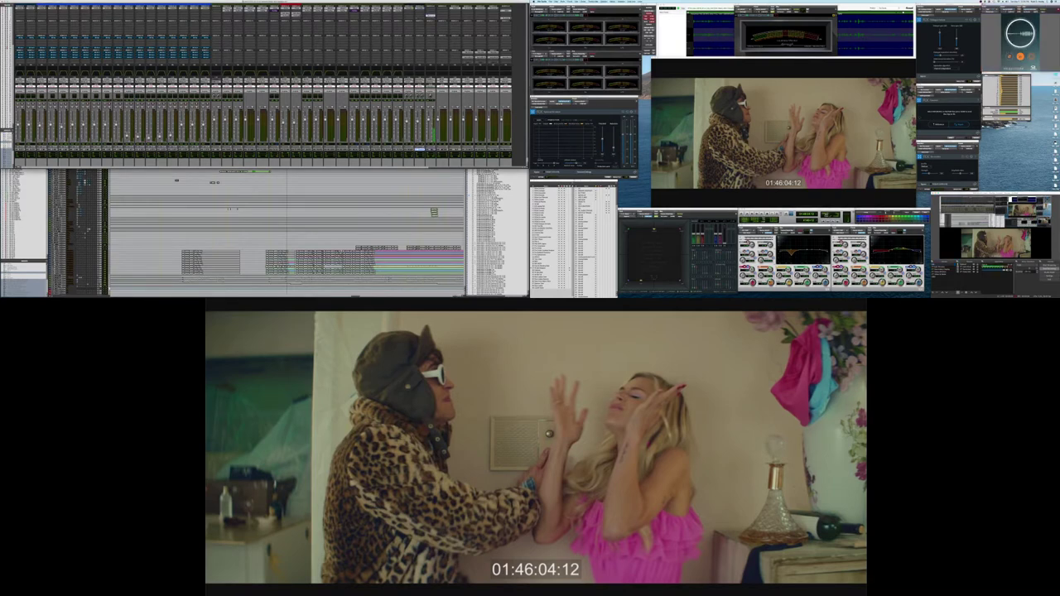
Step: Switch Pro Tools to the Edit window and open the menu-bar sound device list
key(super+equal)
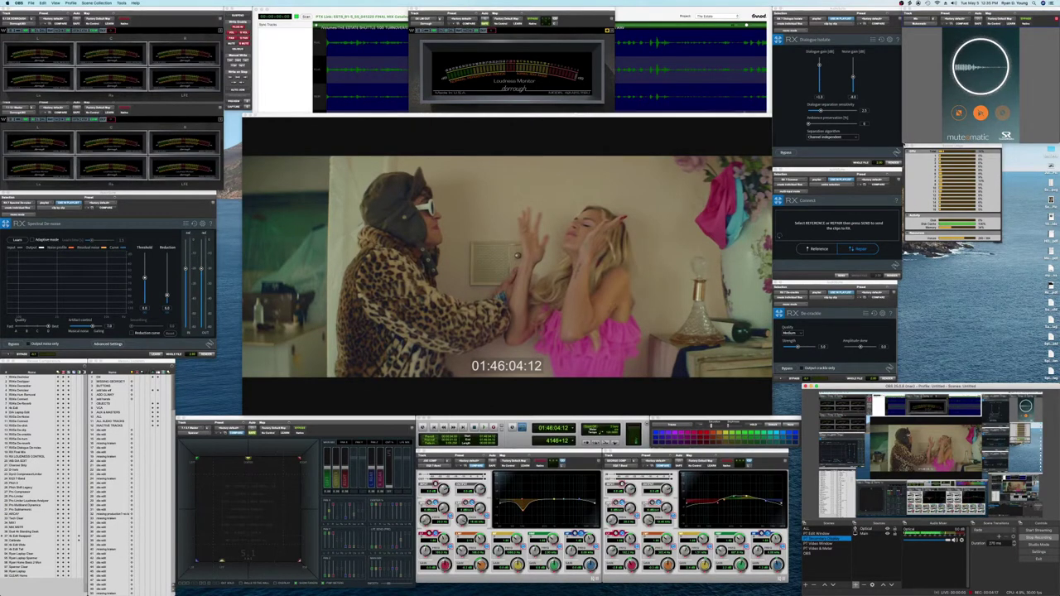
click(953, 3)
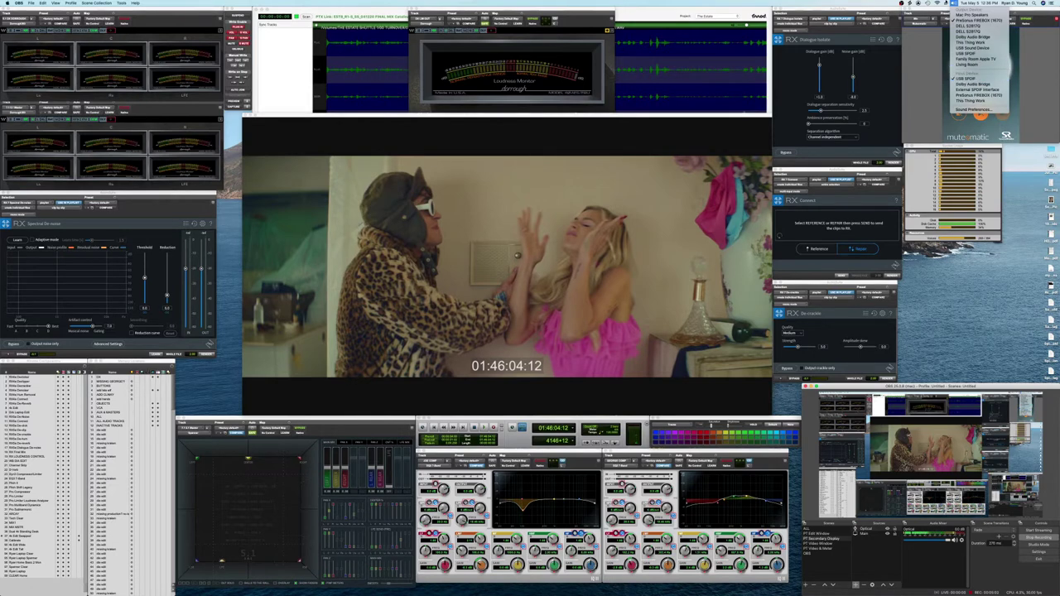
Step: Close the sound device list and bring the Kraken Dialogue Editors Toolkit window forward
key(Escape)
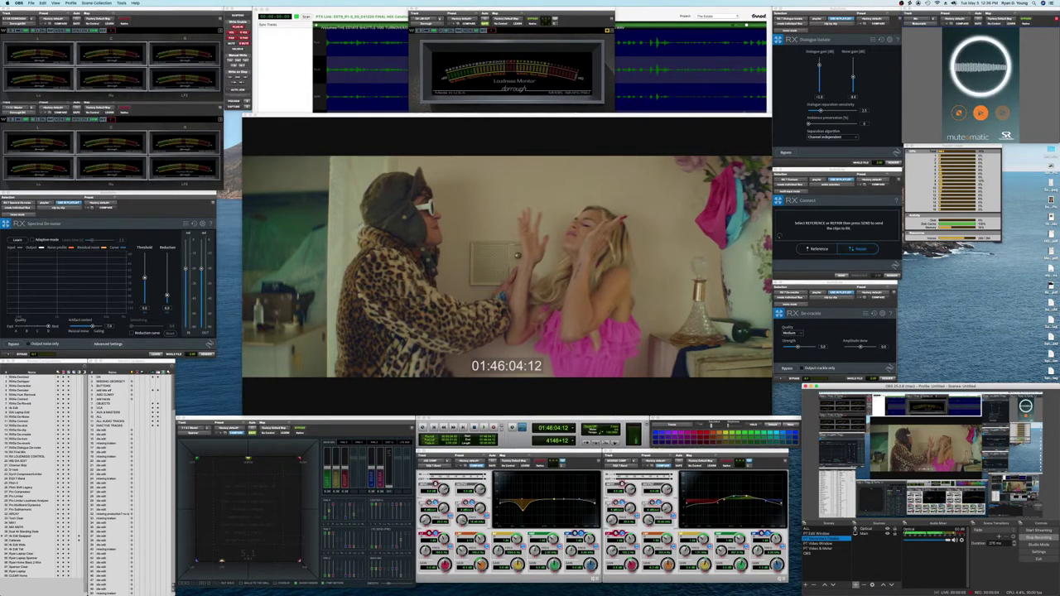
click(954, 3)
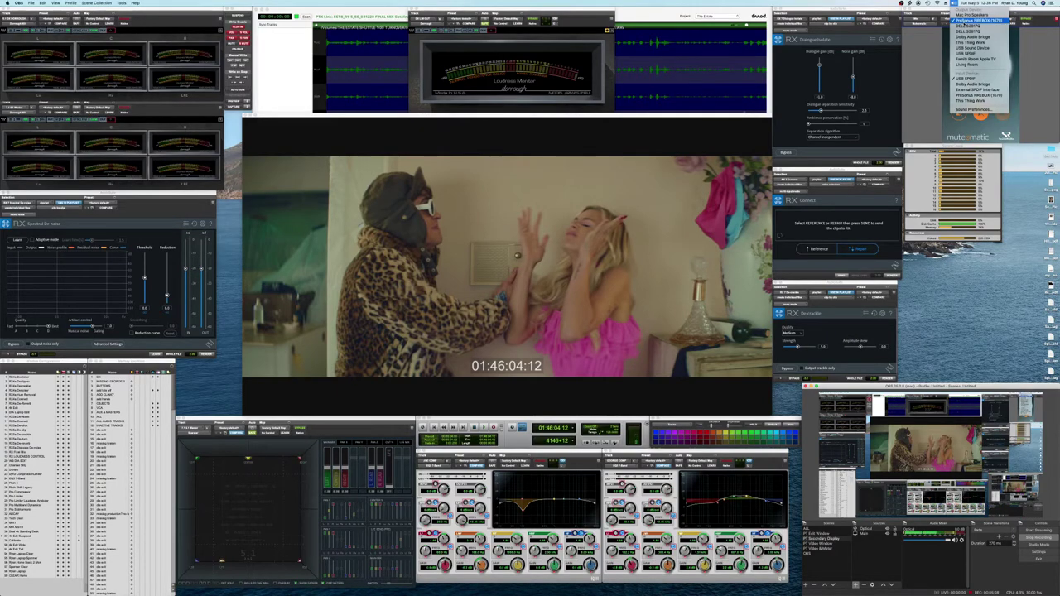
click(983, 20)
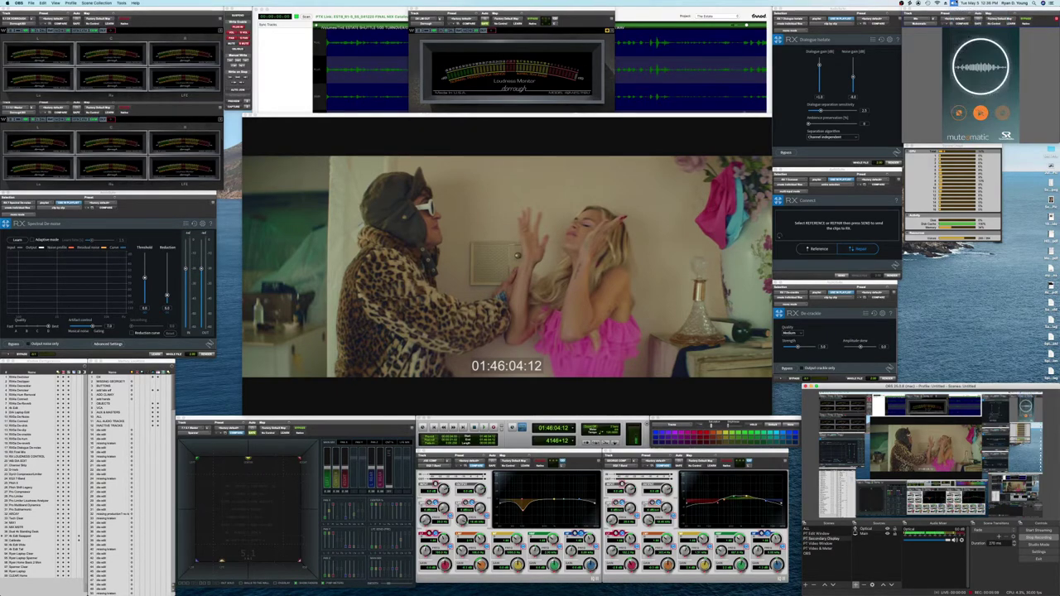
click(662, 14)
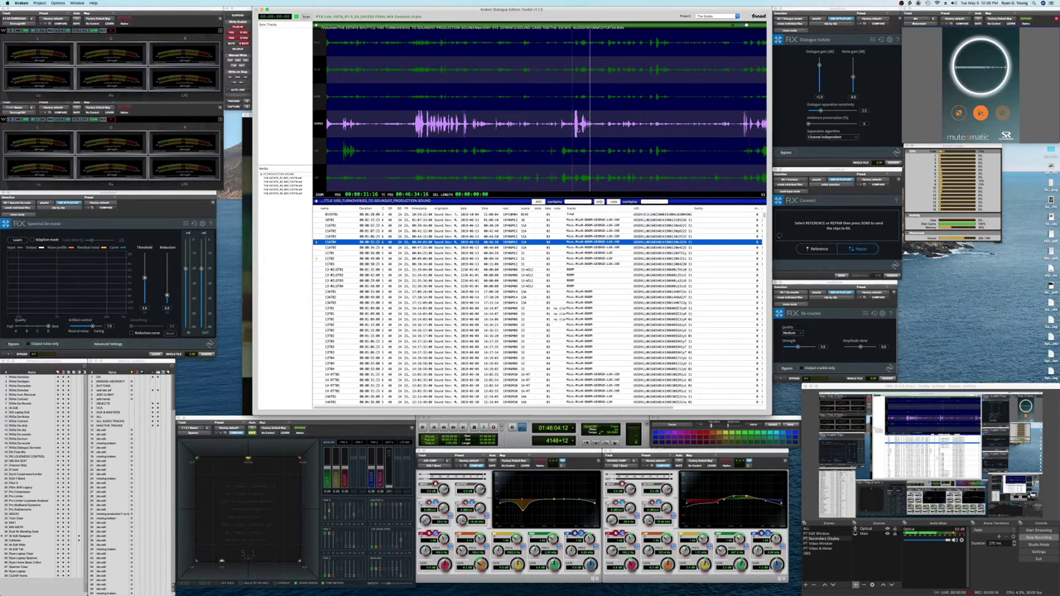
Step: Select a stretch of Kraken's dialogue waveform from 00:00:30:18, then Cmd-Tab to Pro Tools and back
click(579, 124)
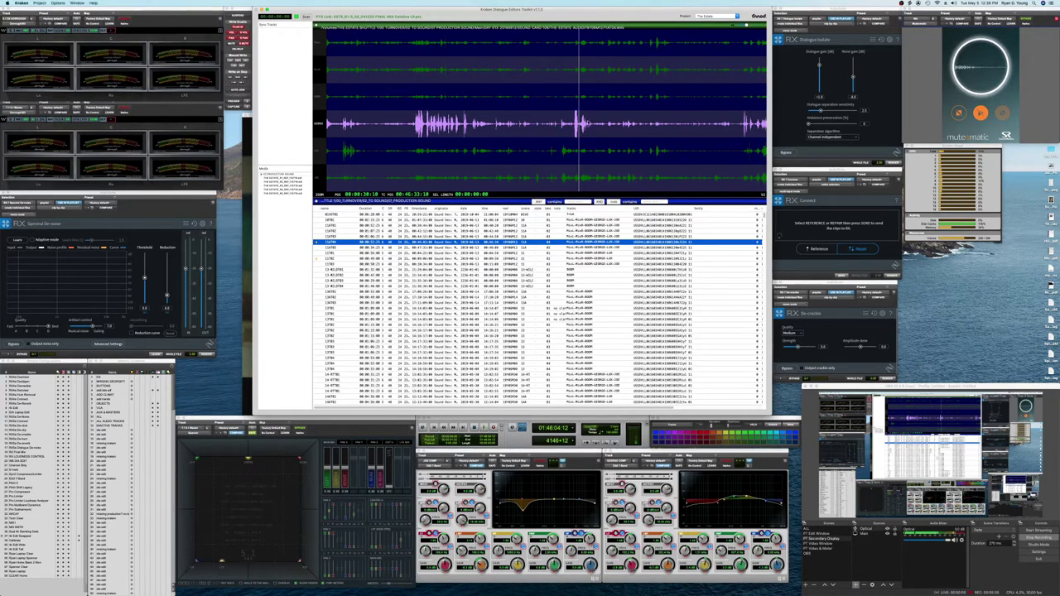
drag(579, 125, 649, 127)
key(super+Tab)
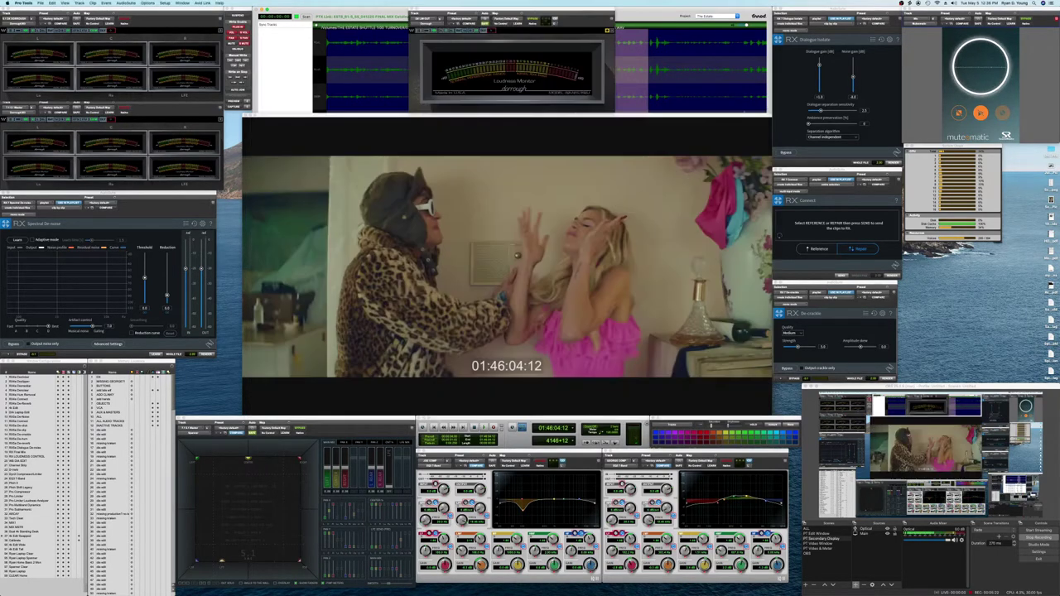
key(super+Tab)
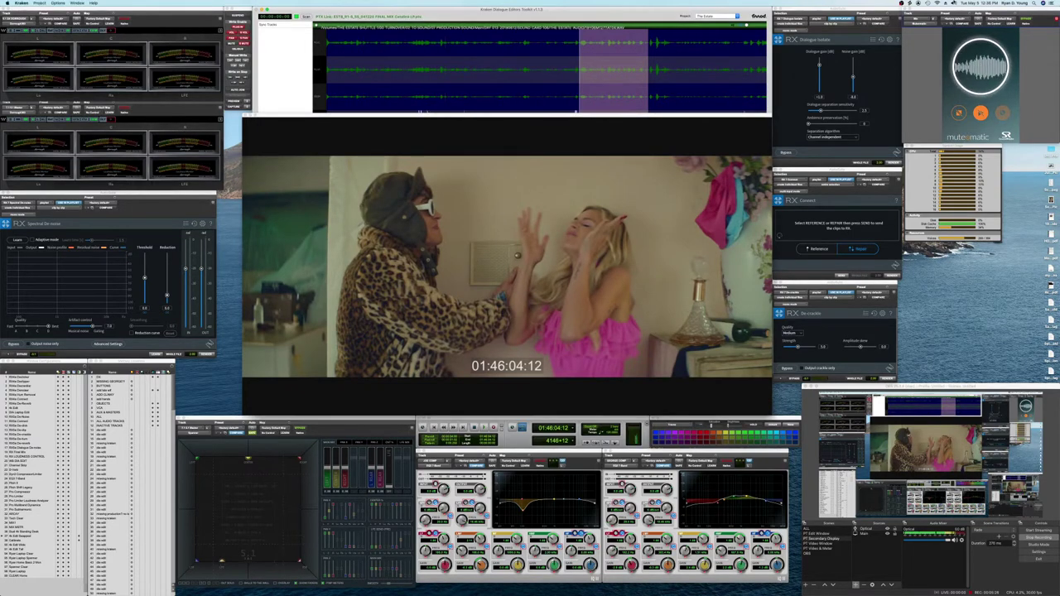
Step: Activate OBS and select the OBS scene in the Scenes list
click(872, 387)
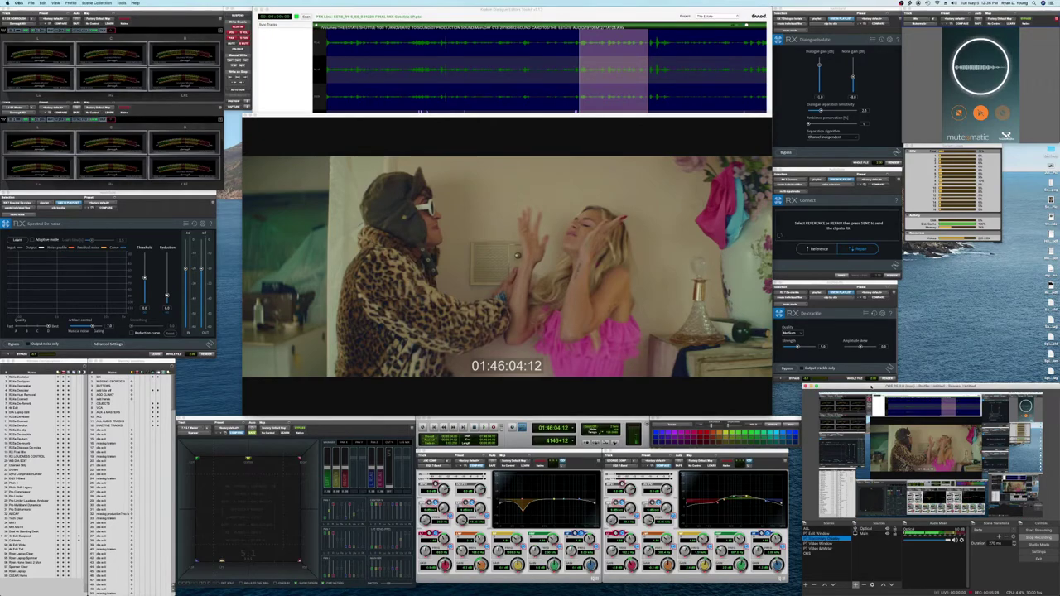
click(819, 552)
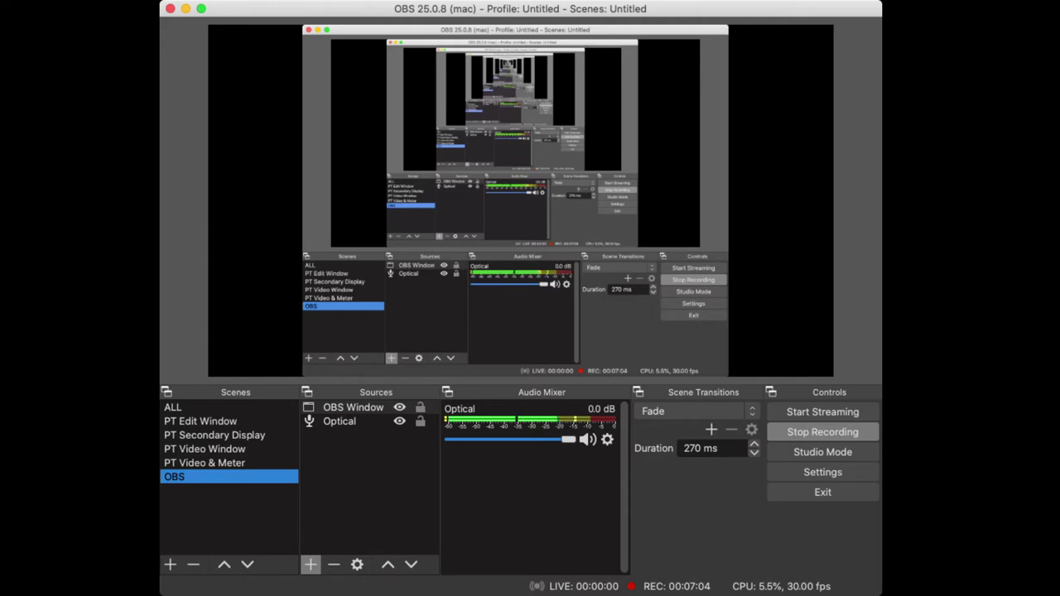
key(Tab)
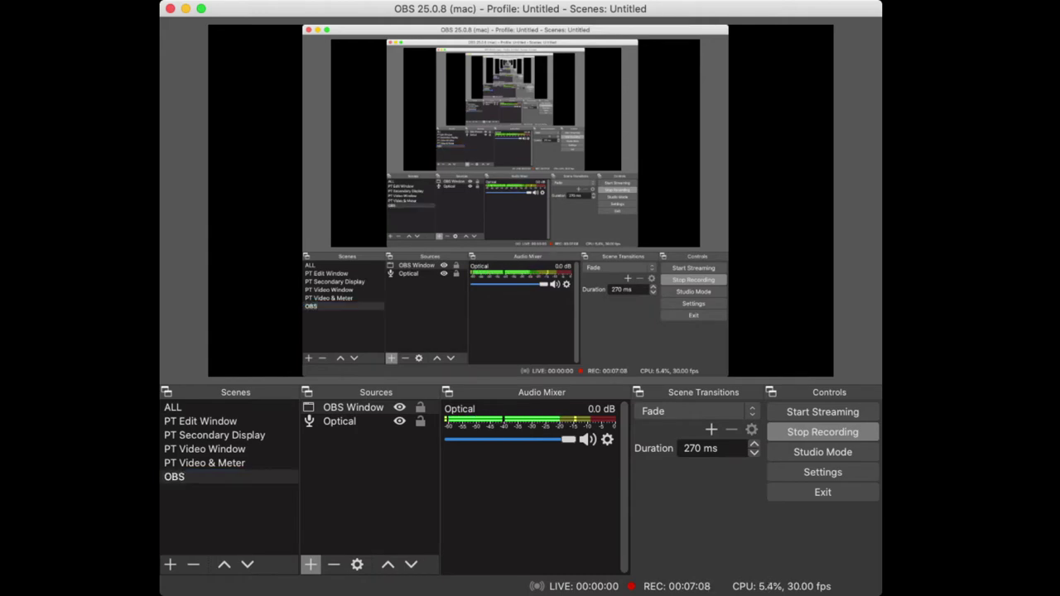
key(shift+Tab)
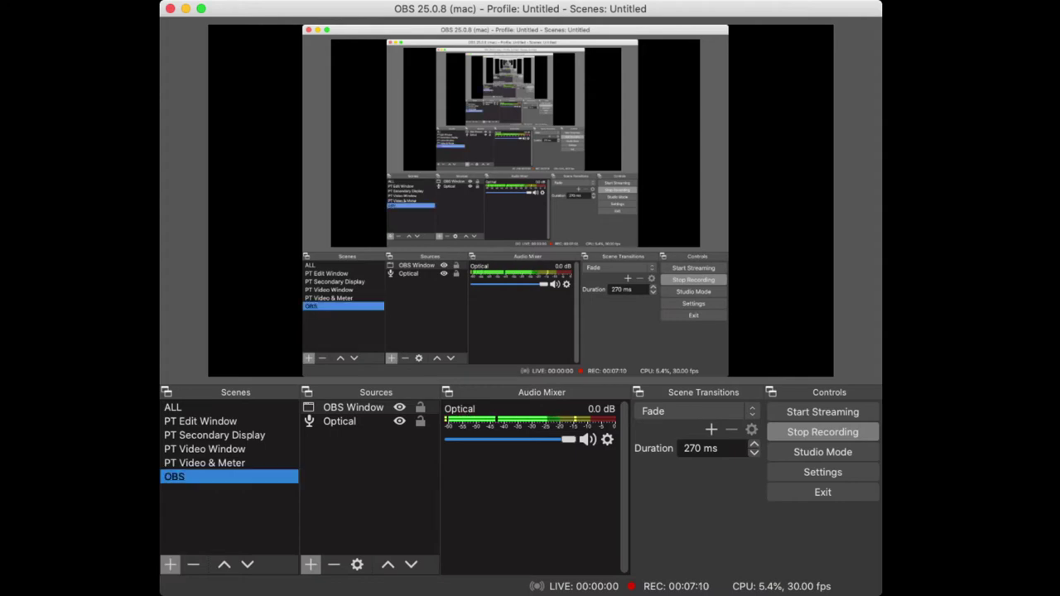
key(Tab)
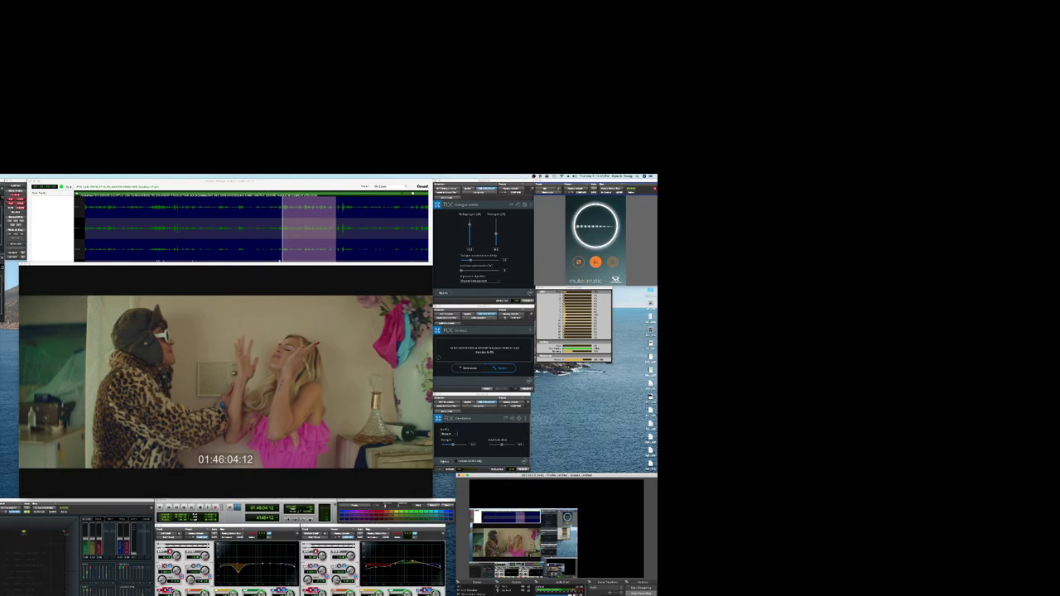
Step: Add a new Window Capture source and point it at the System Usage window
click(499, 593)
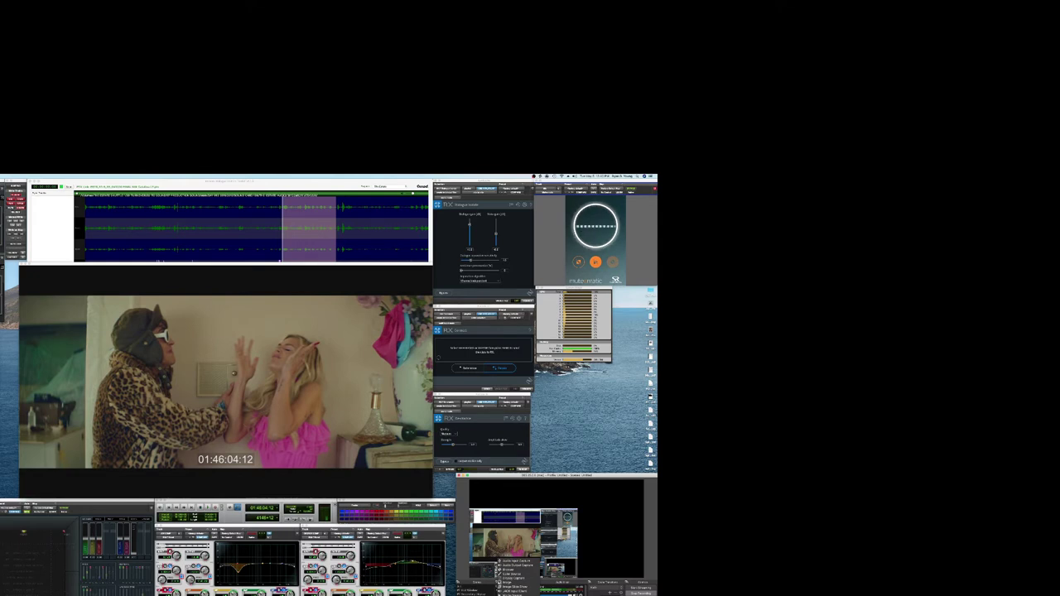
click(513, 580)
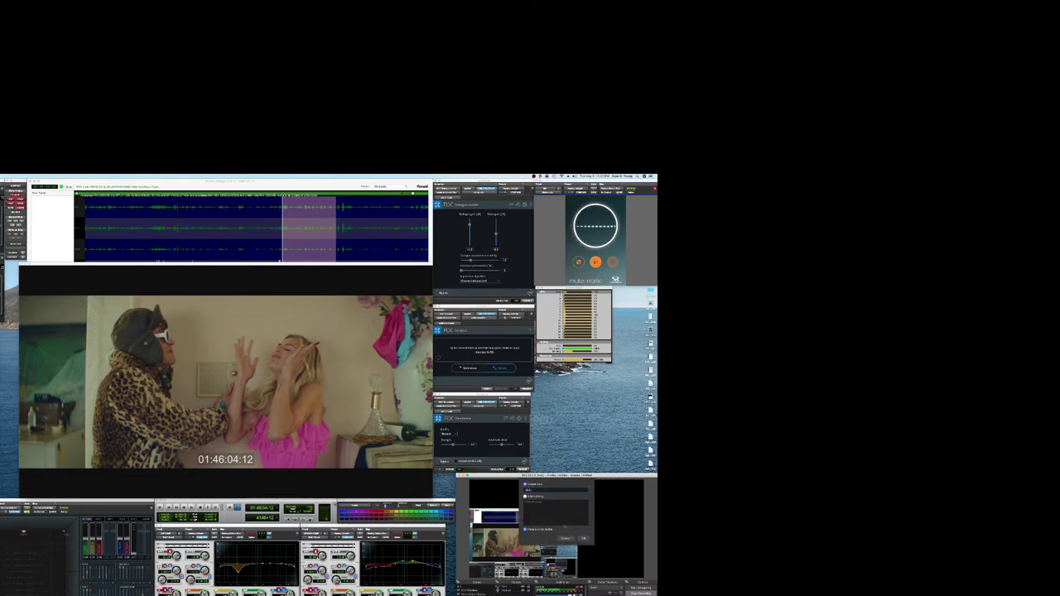
key(Return)
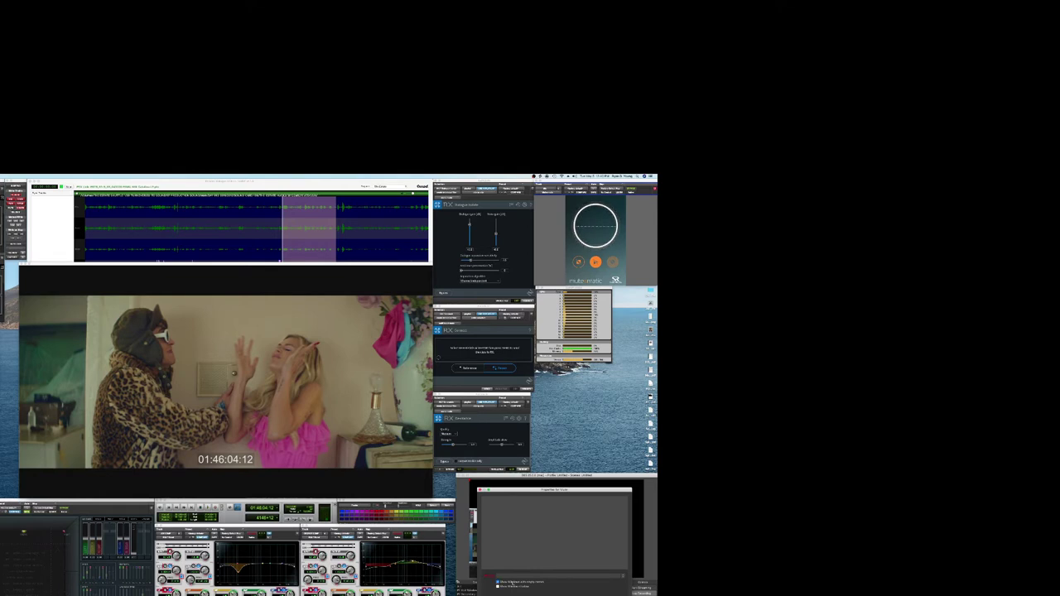
click(514, 575)
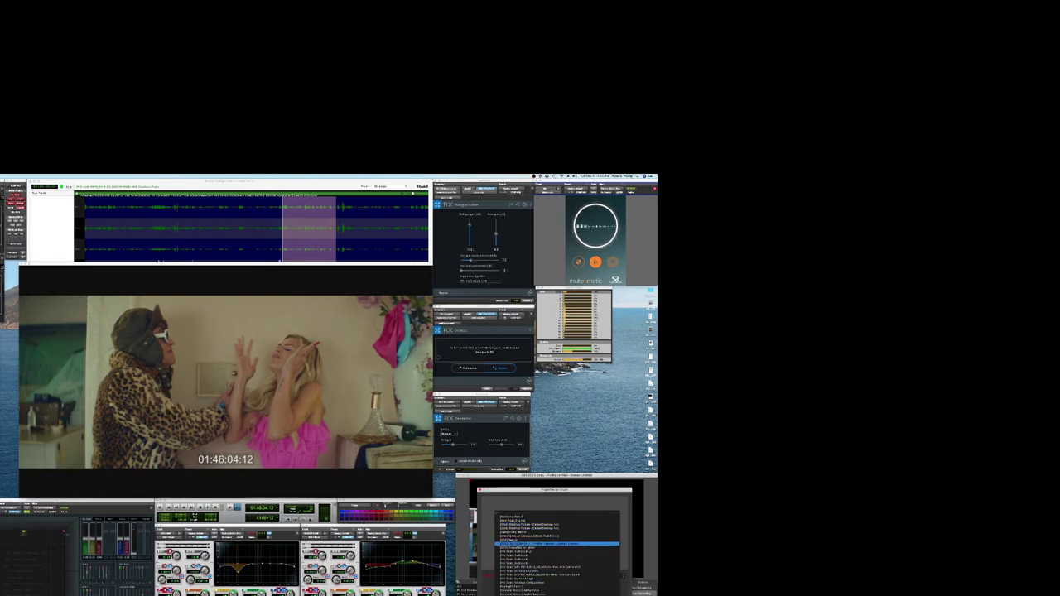
click(557, 577)
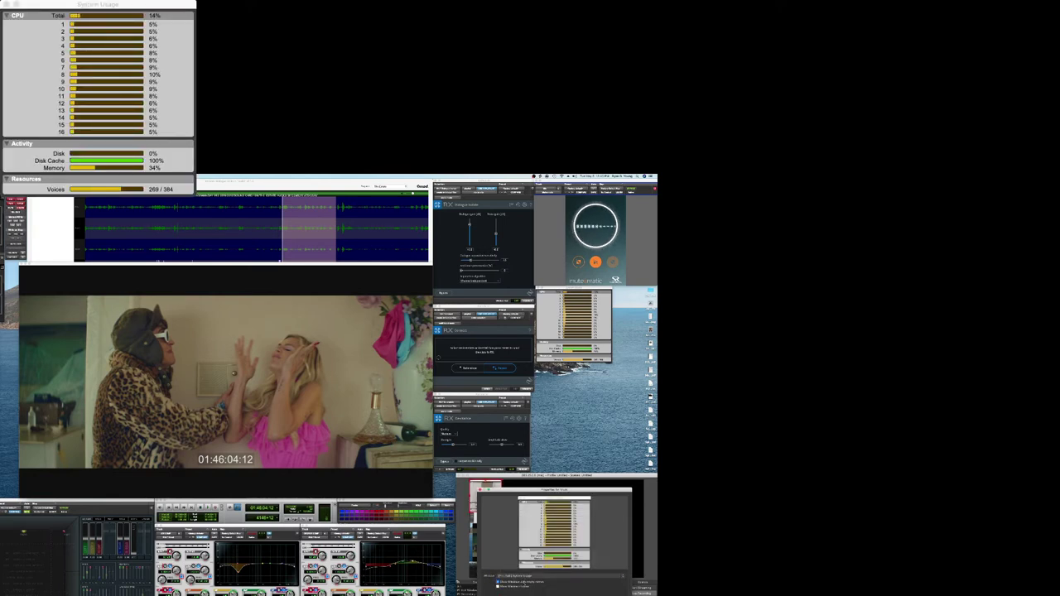
Step: Try capturing the Dorrough meters, EQ3 7-Band and Spanner plugin windows
click(557, 577)
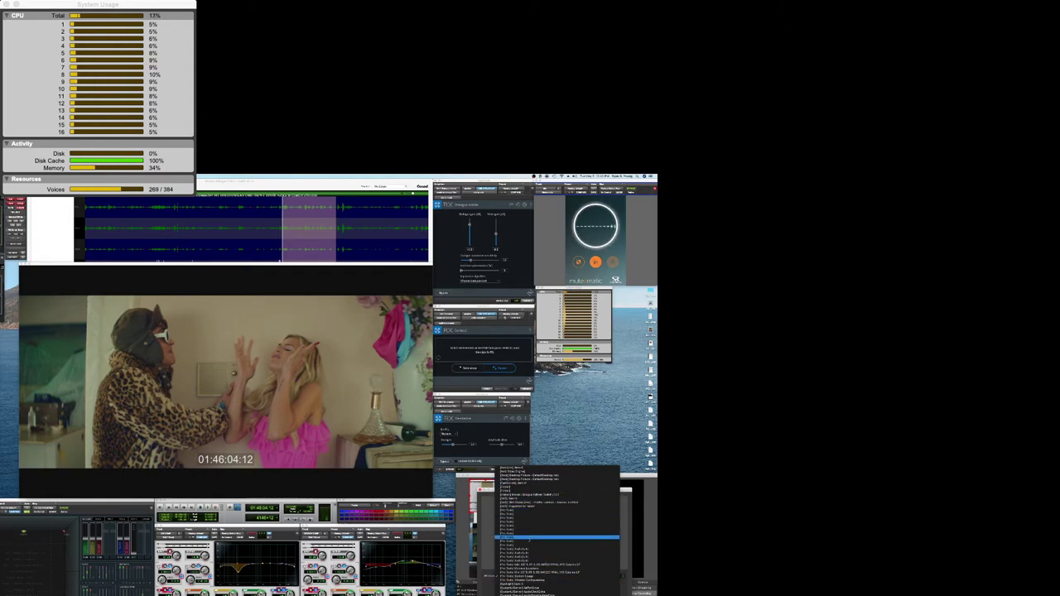
click(523, 515)
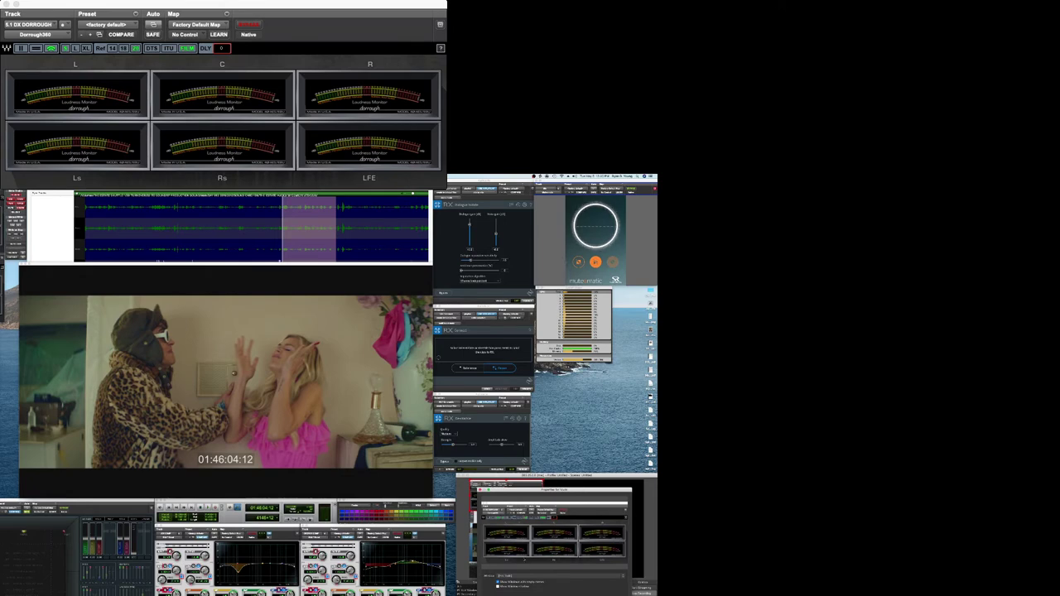
click(563, 577)
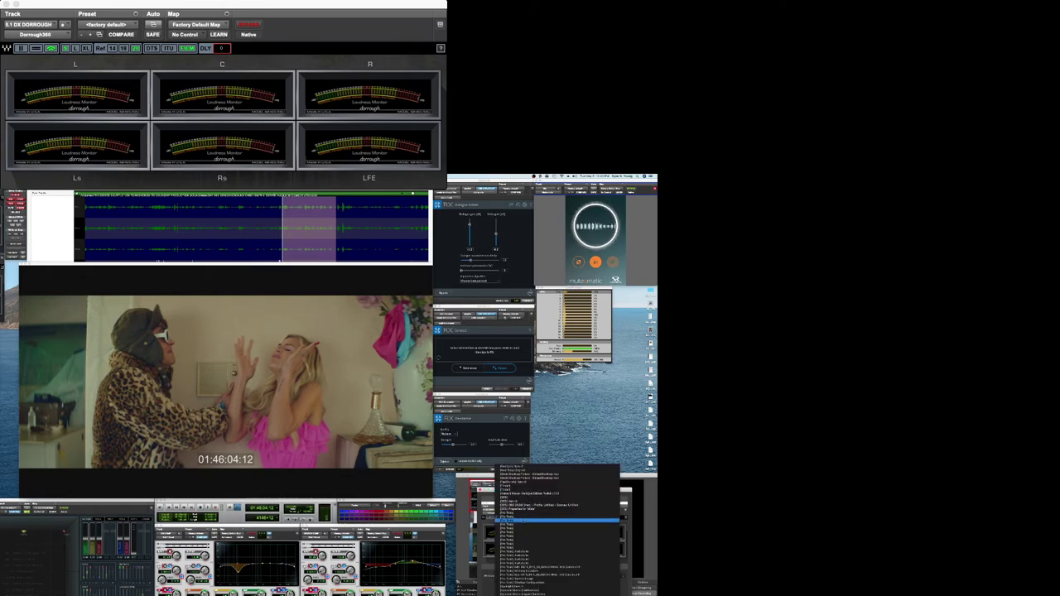
click(547, 522)
click(563, 576)
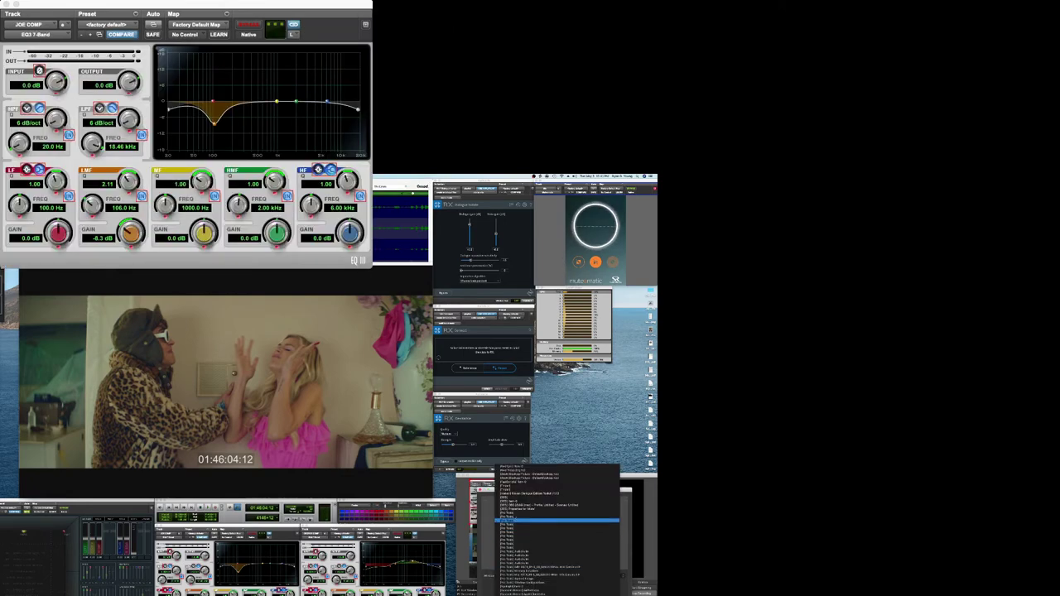
click(546, 511)
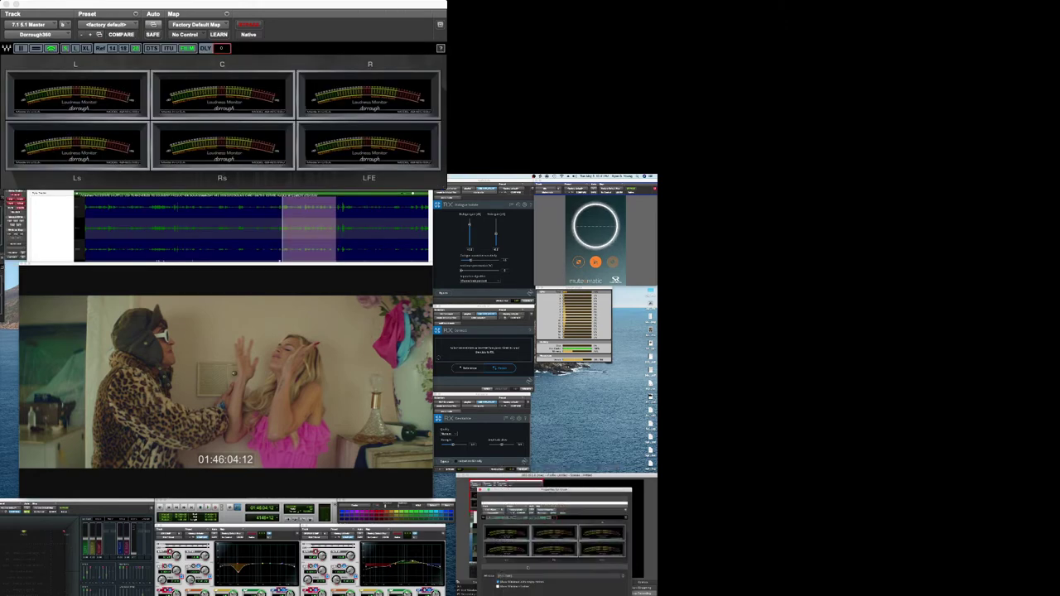
click(563, 576)
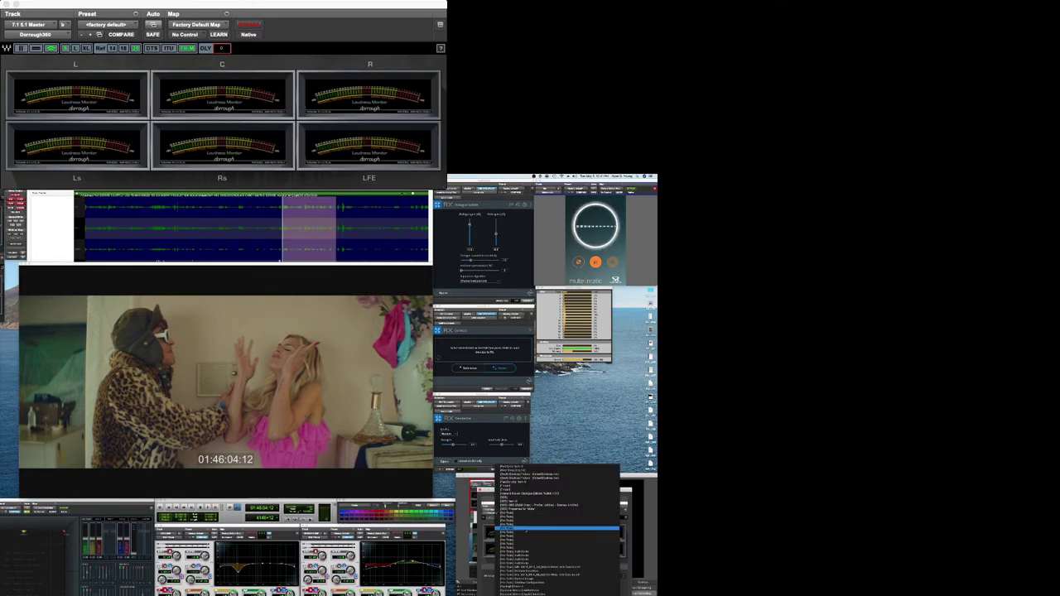
click(546, 529)
Step: Try capturing the EQ3 7-Band, Dorrough Loudness Monitor and Pro Tools transport windows
click(563, 576)
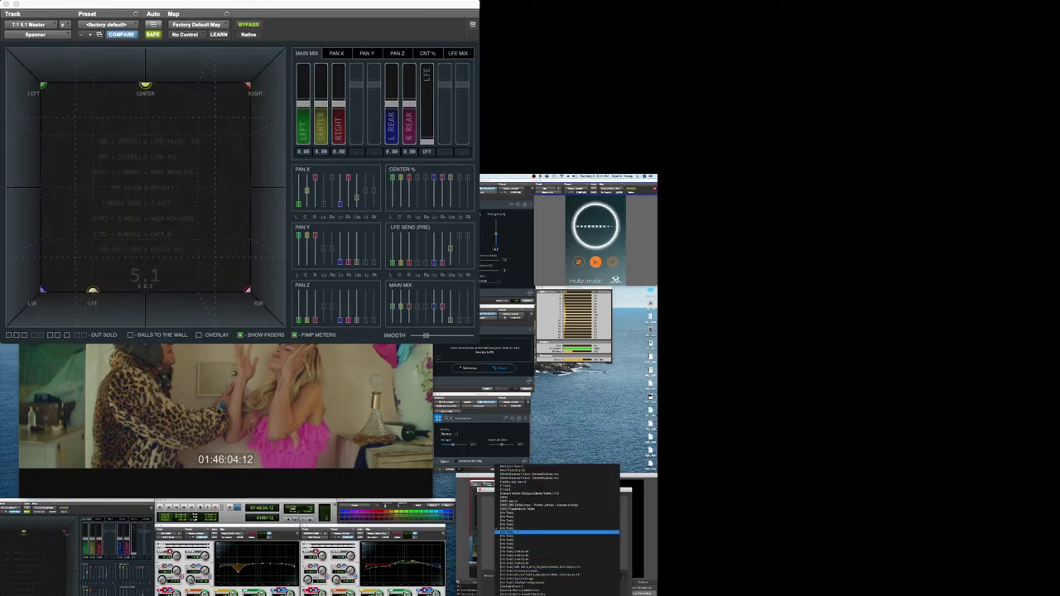
click(516, 527)
click(563, 577)
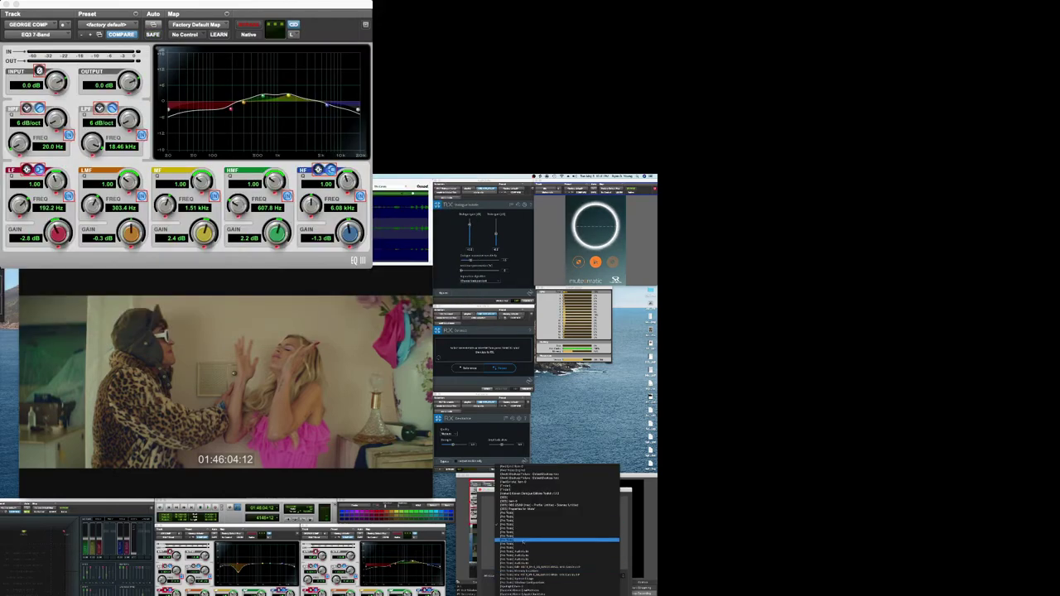
click(563, 532)
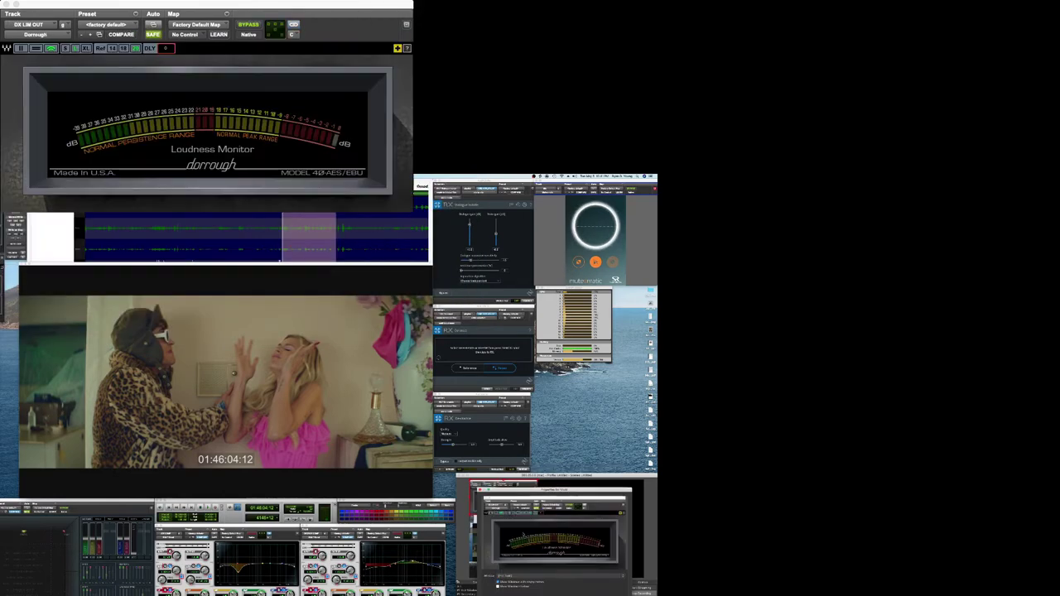
click(563, 576)
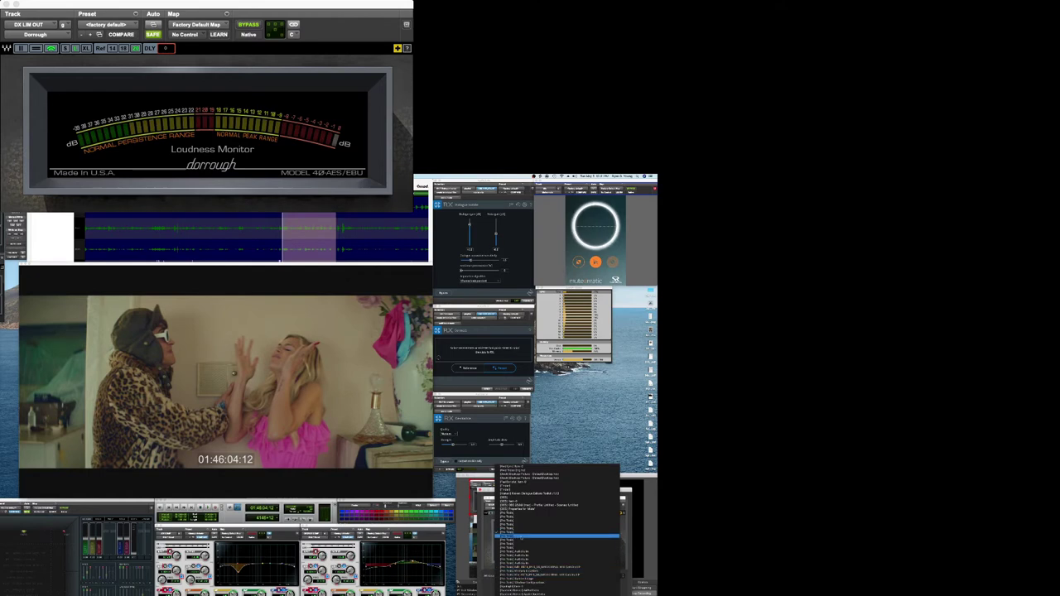
click(563, 538)
Step: Try the automation and colour palette windows, then settle on the Mute-o-Matic plugin window
click(563, 577)
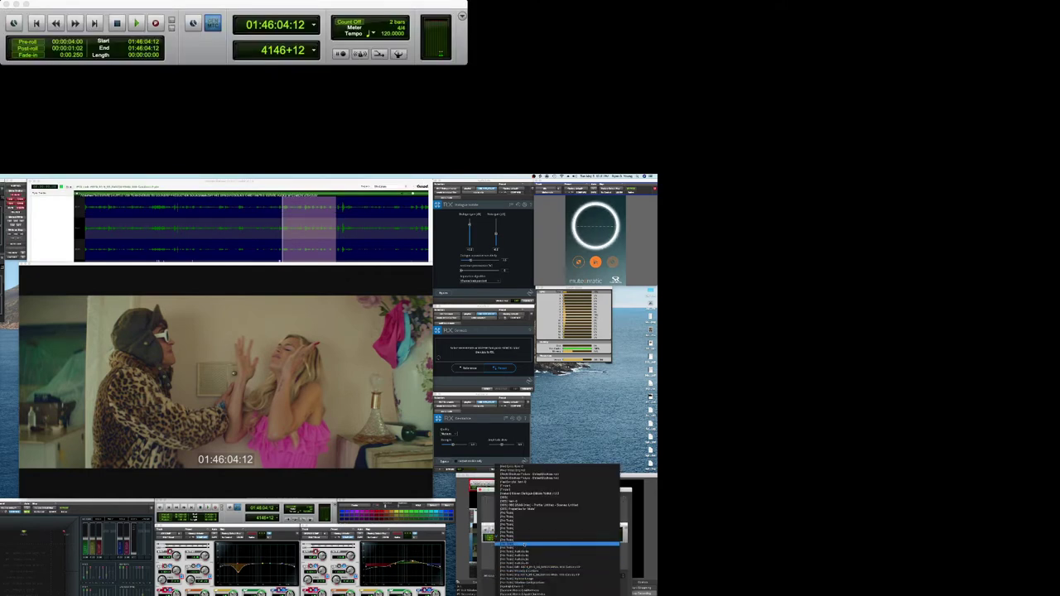
click(557, 545)
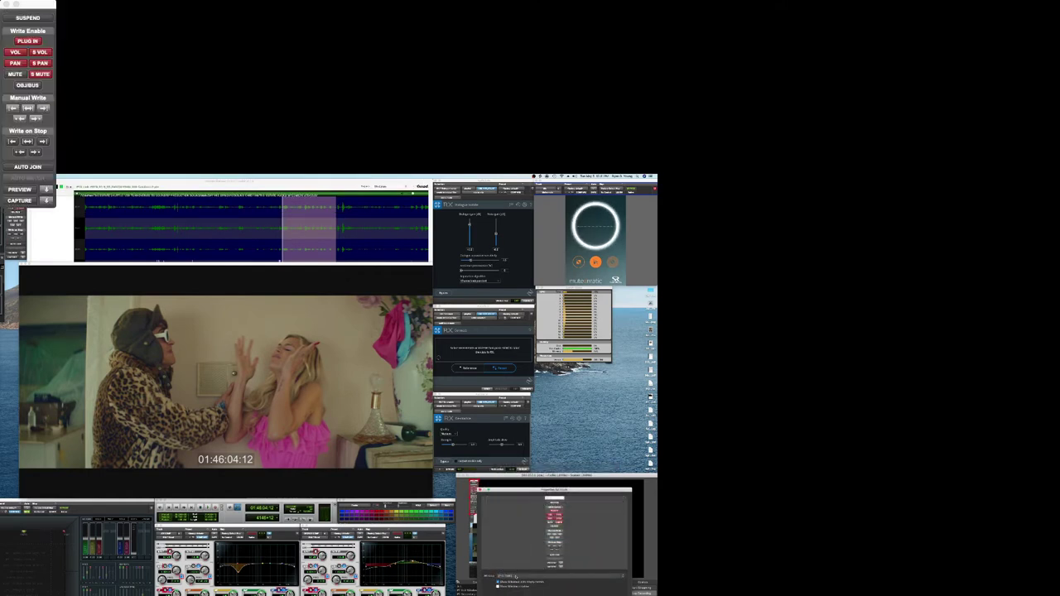
click(515, 575)
click(524, 566)
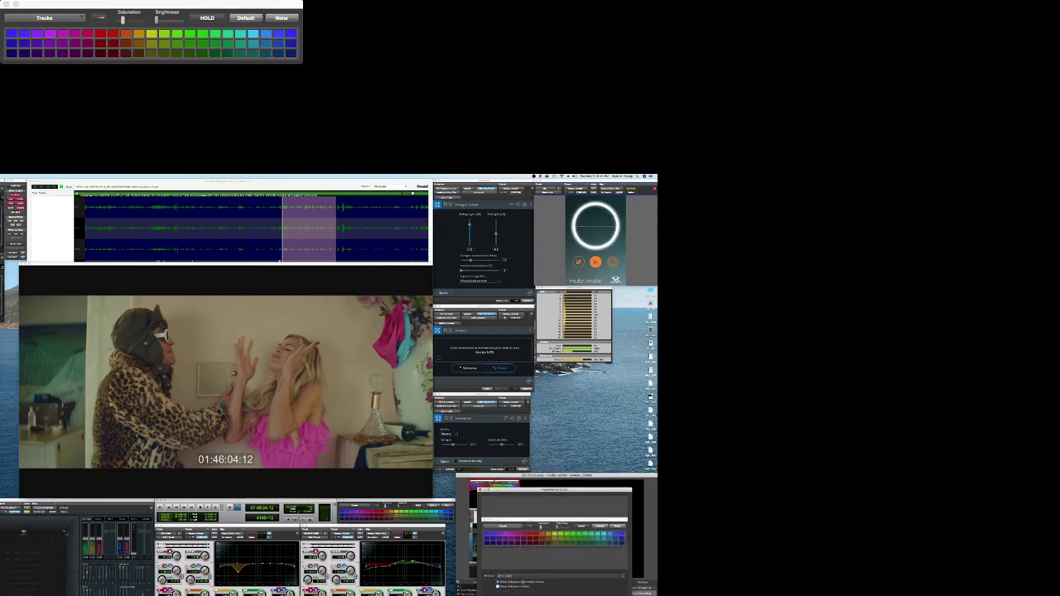
click(521, 582)
click(521, 548)
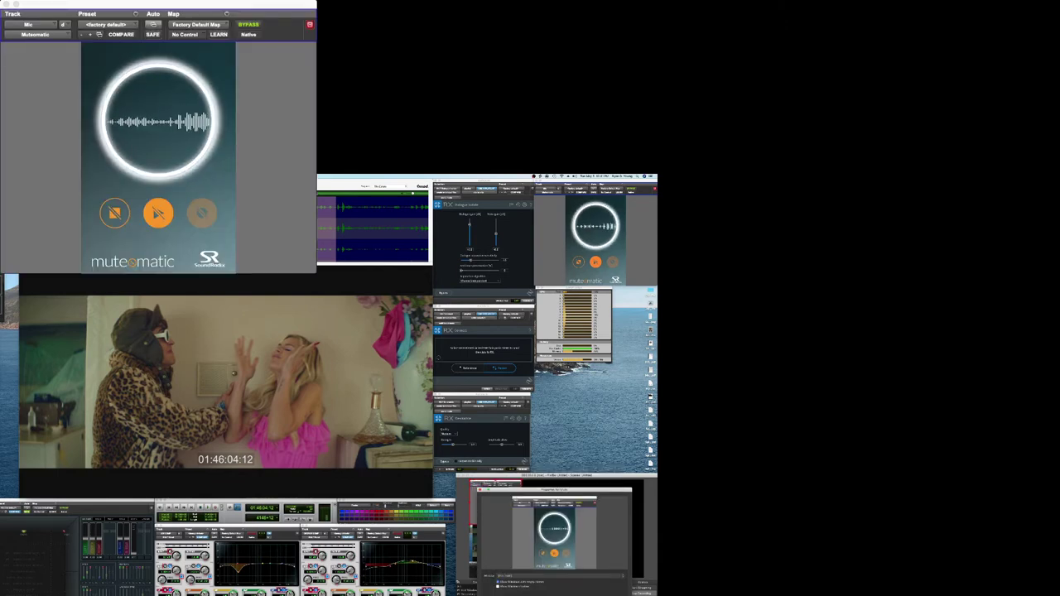
Step: Confirm and close the capture source's Properties dialog with Return
key(Return)
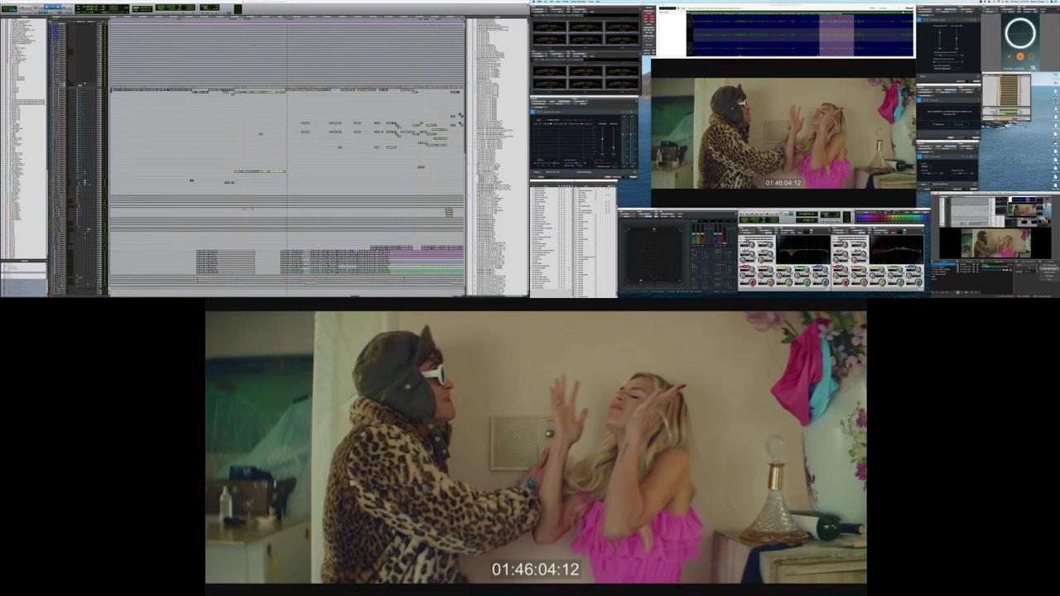
key(space)
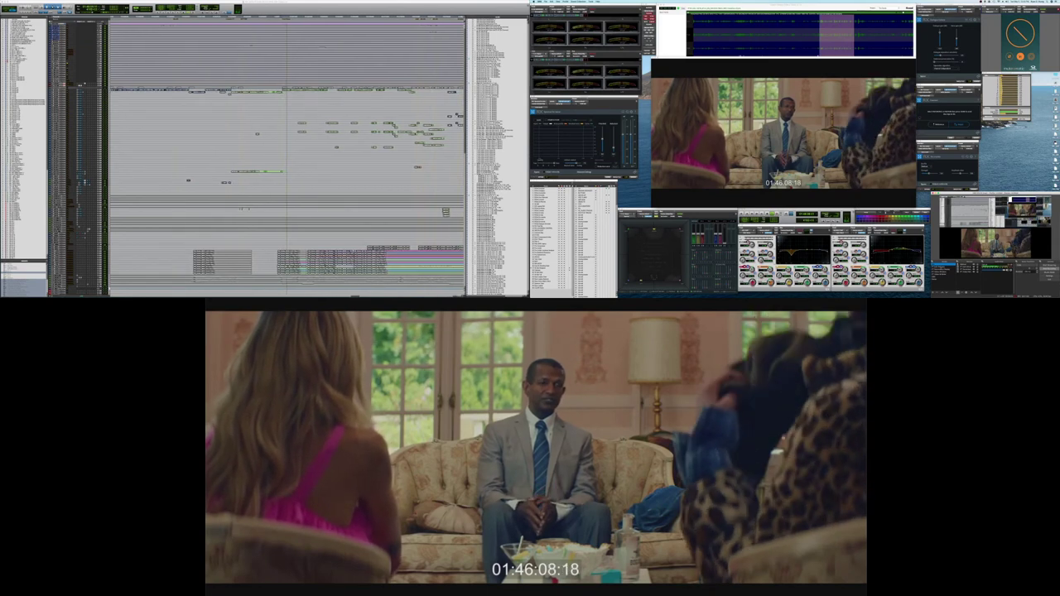
key(space)
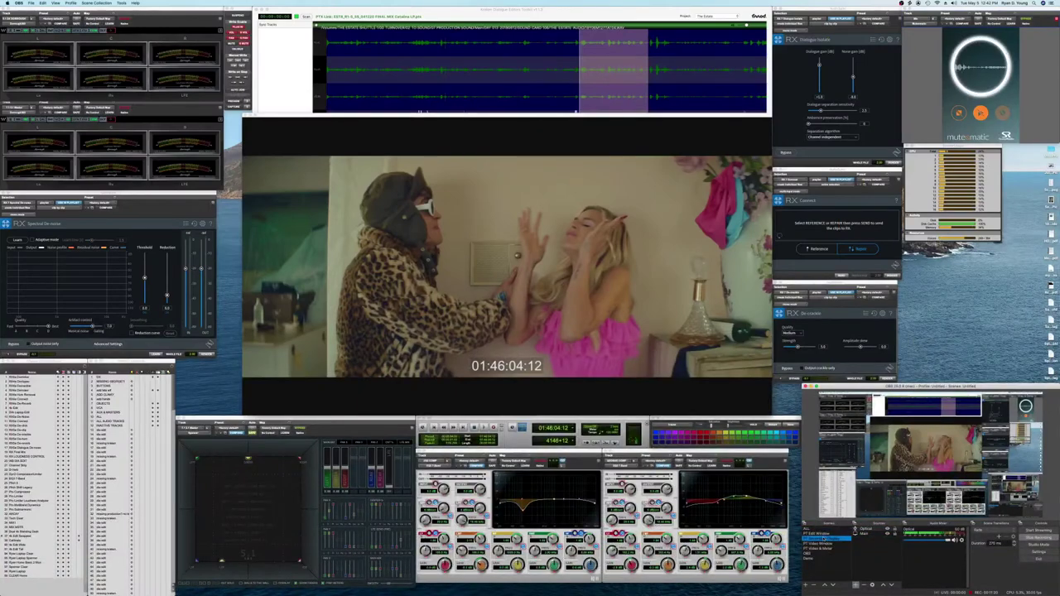
key(space)
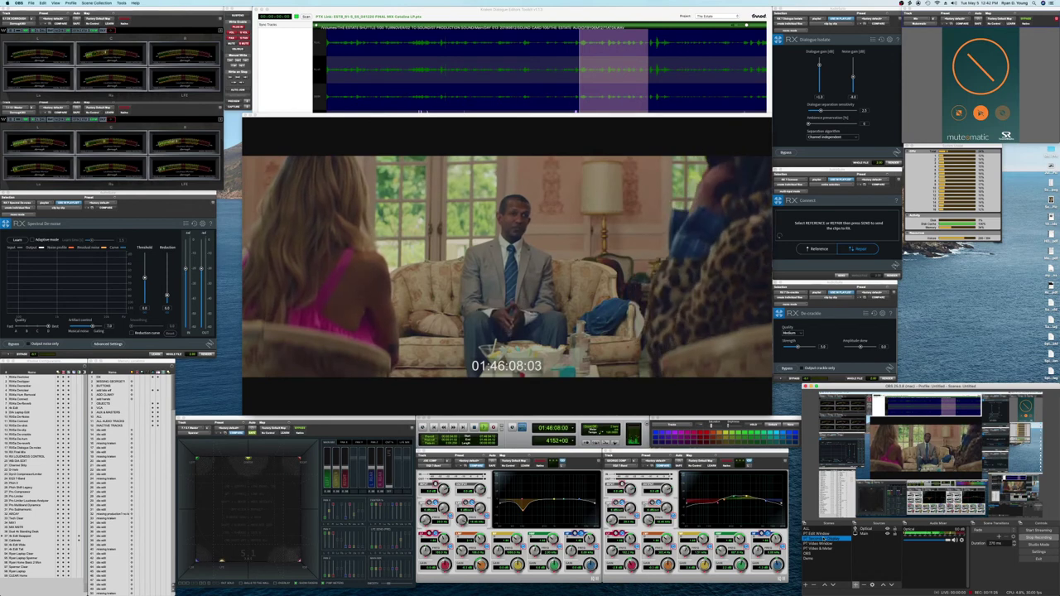
key(space)
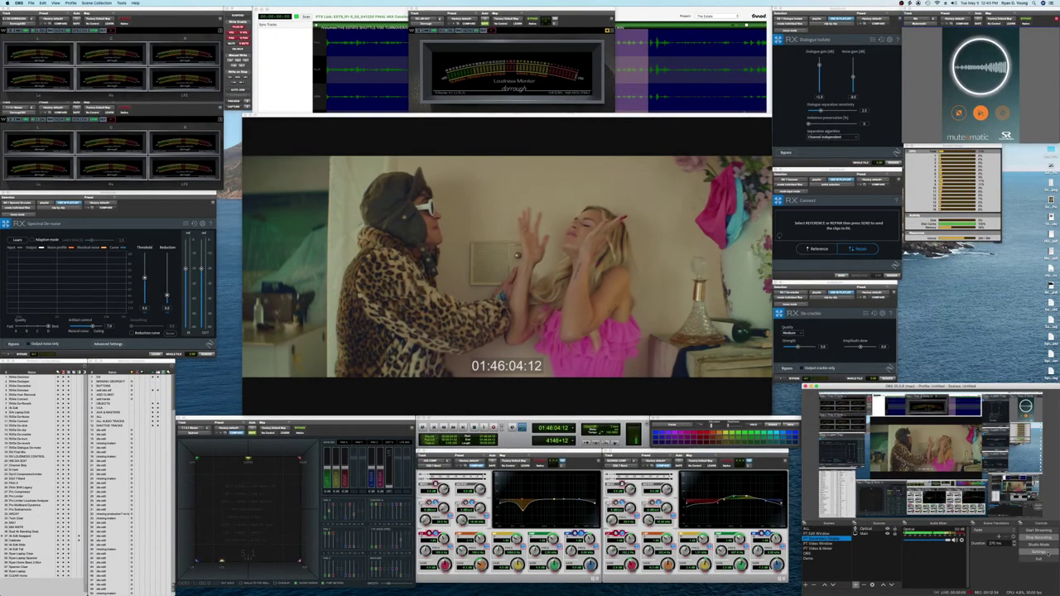
Step: Open OBS Settings and move the window onto the centre screen
click(1041, 553)
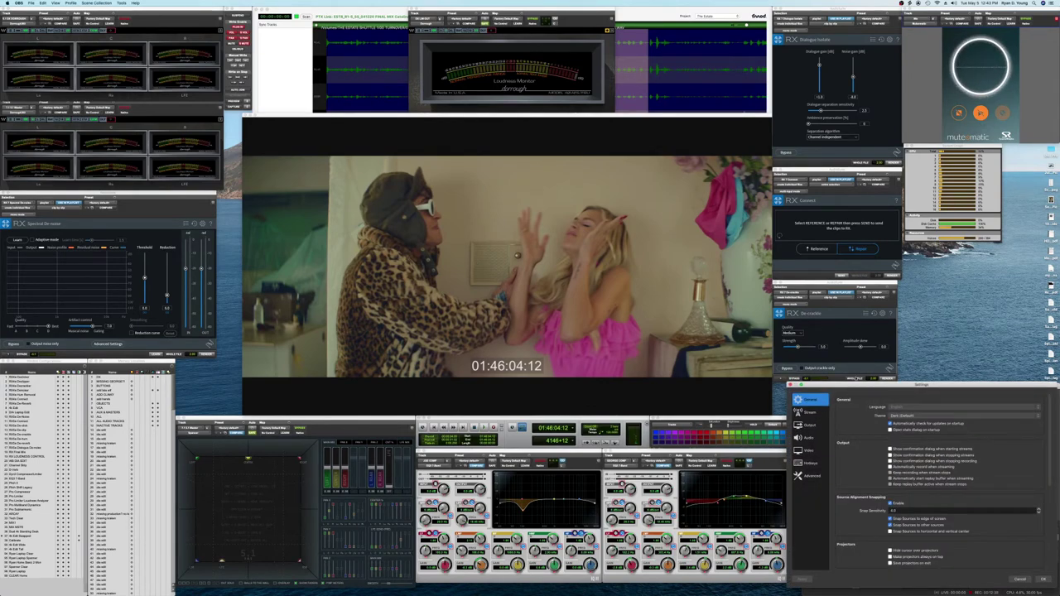
drag(858, 385, 486, 181)
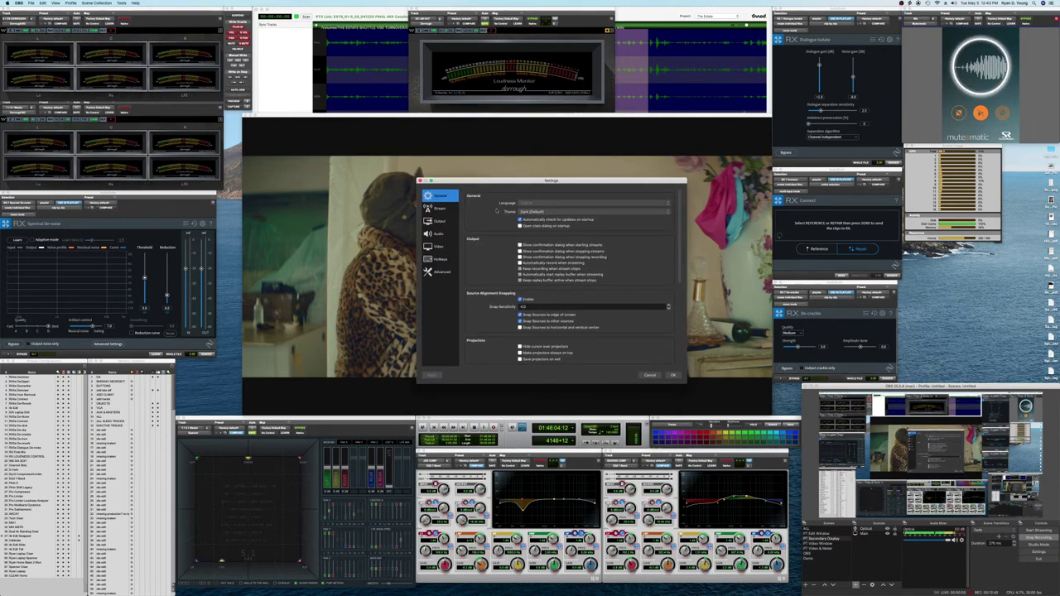
scroll(502, 278, down, 10)
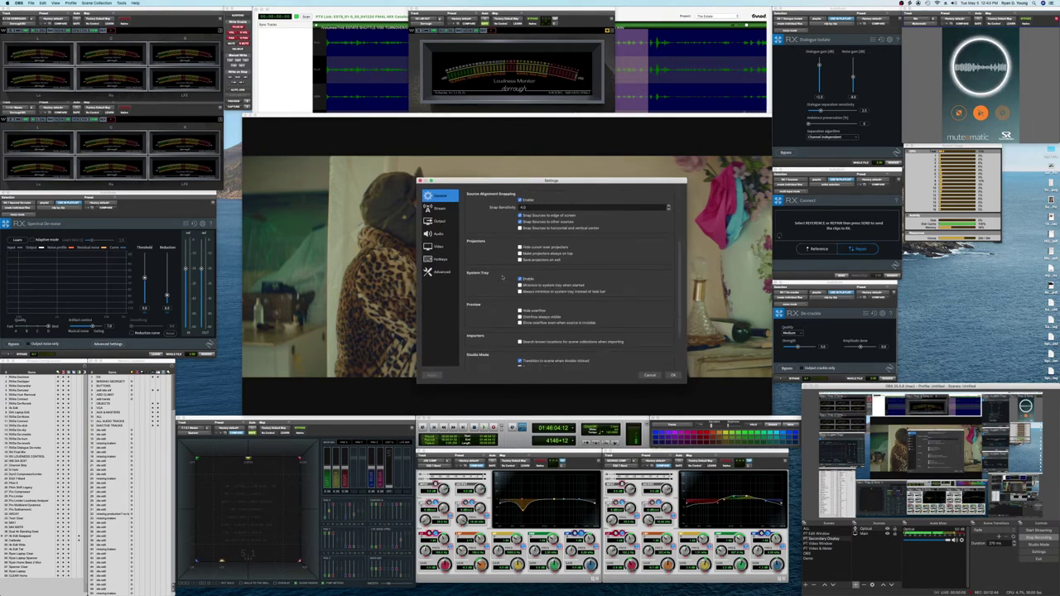
scroll(502, 278, up, 10)
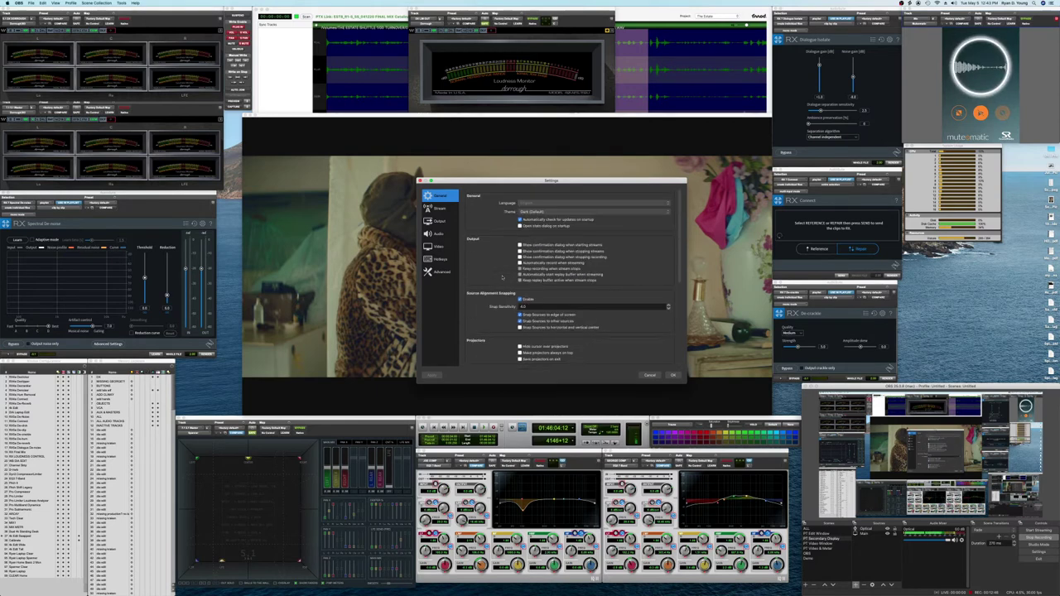
Step: Review the Output and Audio settings pages, then go to the locked Video page
click(440, 220)
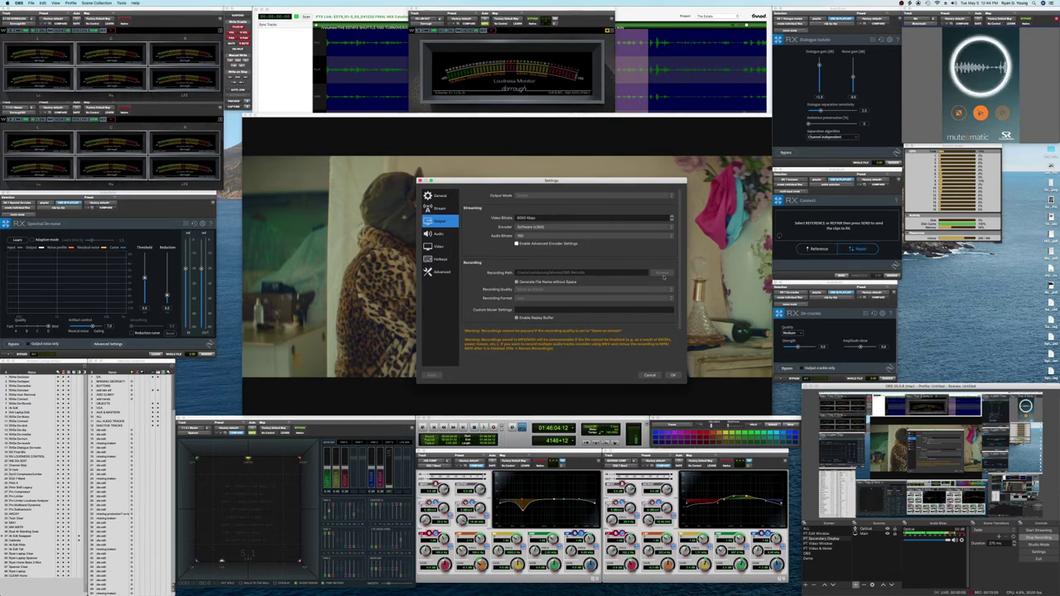
scroll(564, 283, down, 2)
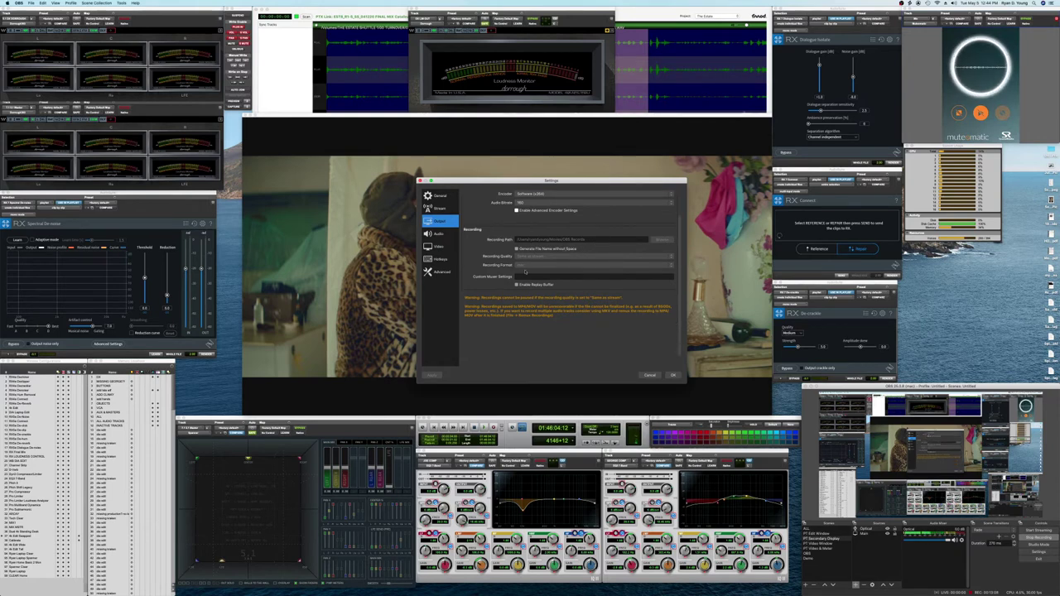
click(446, 235)
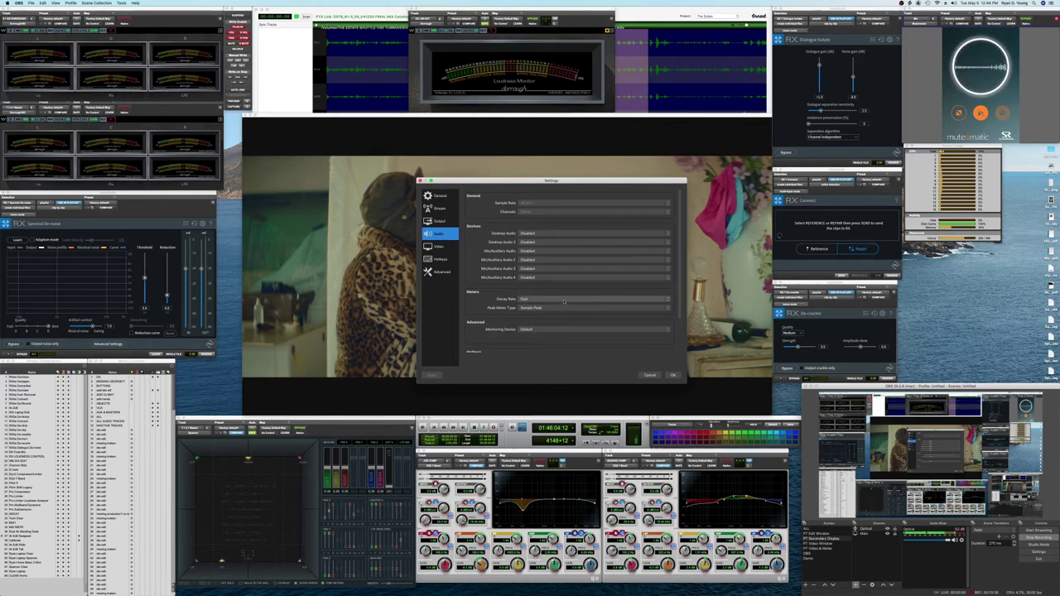
scroll(572, 265, down, 3)
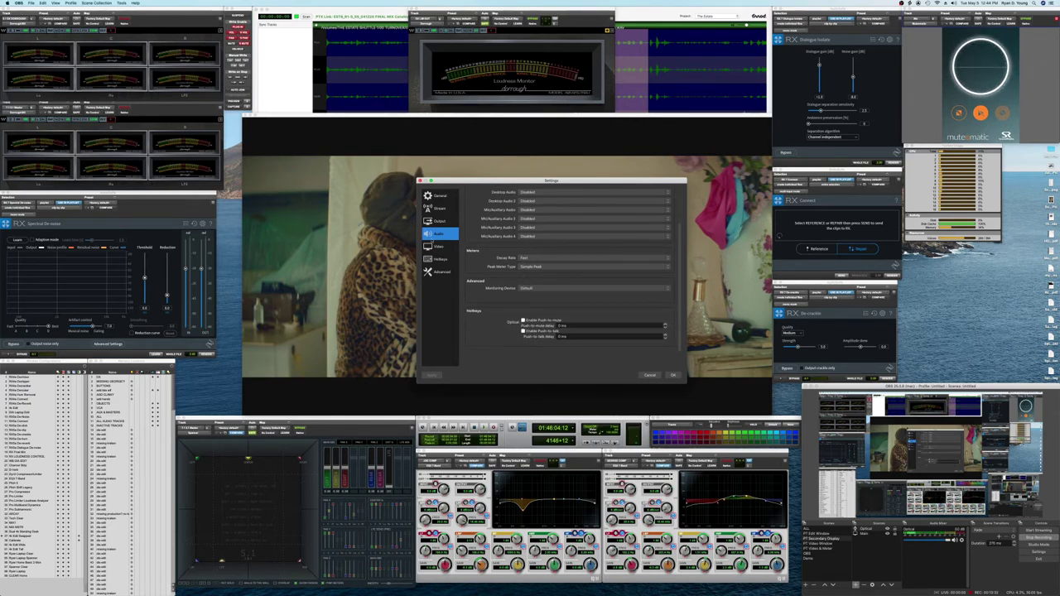
click(439, 246)
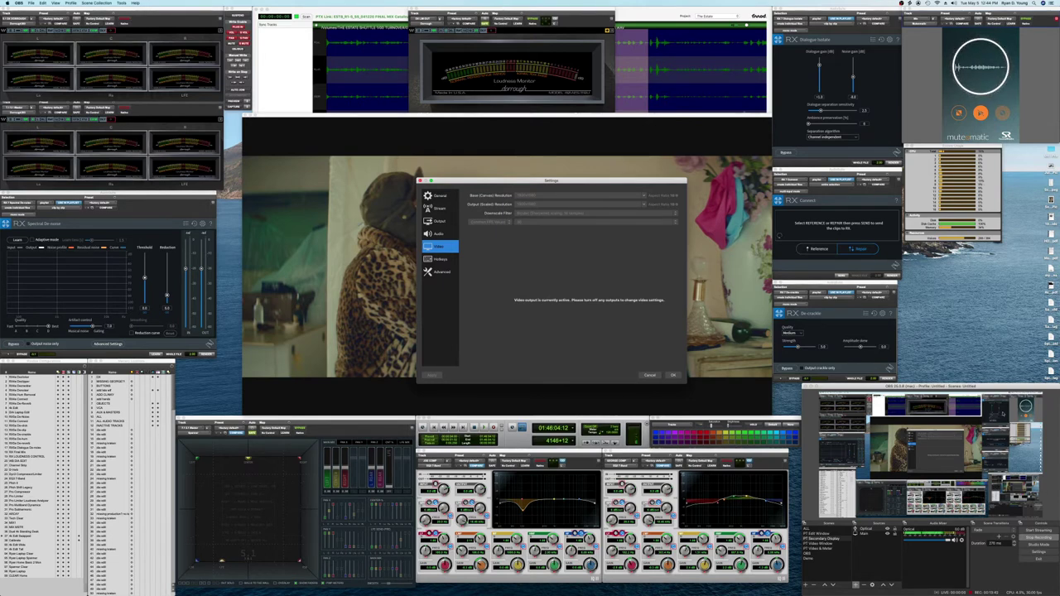
Step: Look through the Hotkeys page for each Pro Tools scene
click(441, 259)
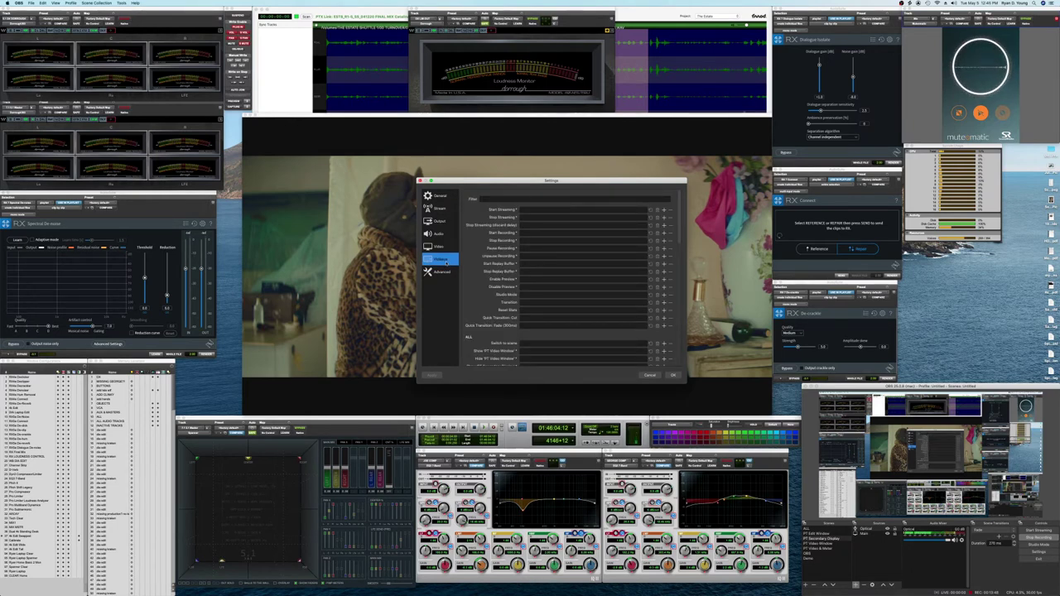
scroll(569, 246, down, 10)
scroll(569, 246, down, 8)
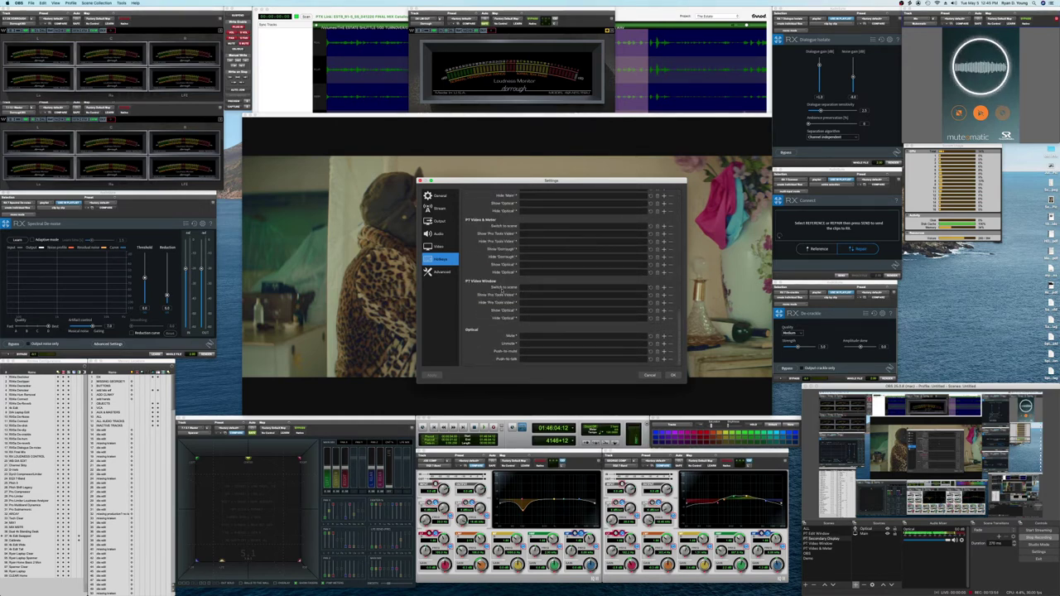
scroll(503, 291, up, 3)
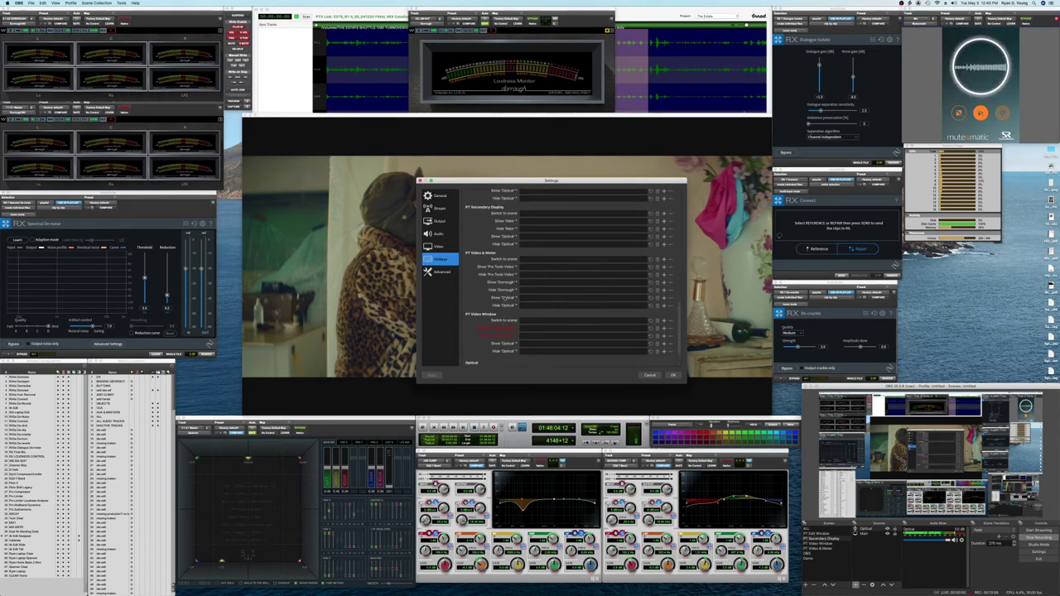
scroll(647, 240, up, 10)
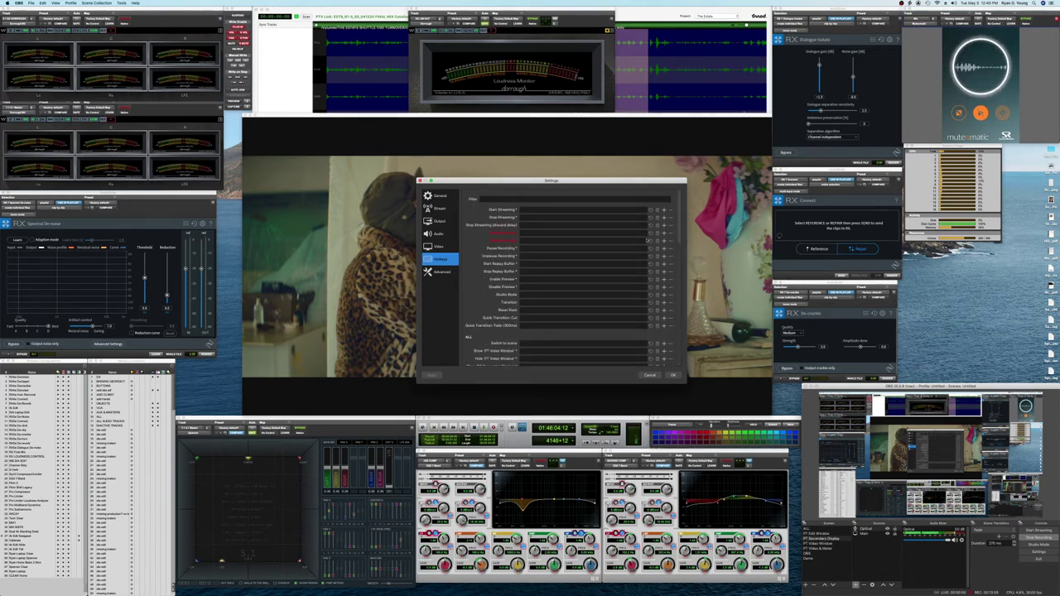
Step: Browse the Advanced page's recording filename, stream delay and reconnect options
click(439, 272)
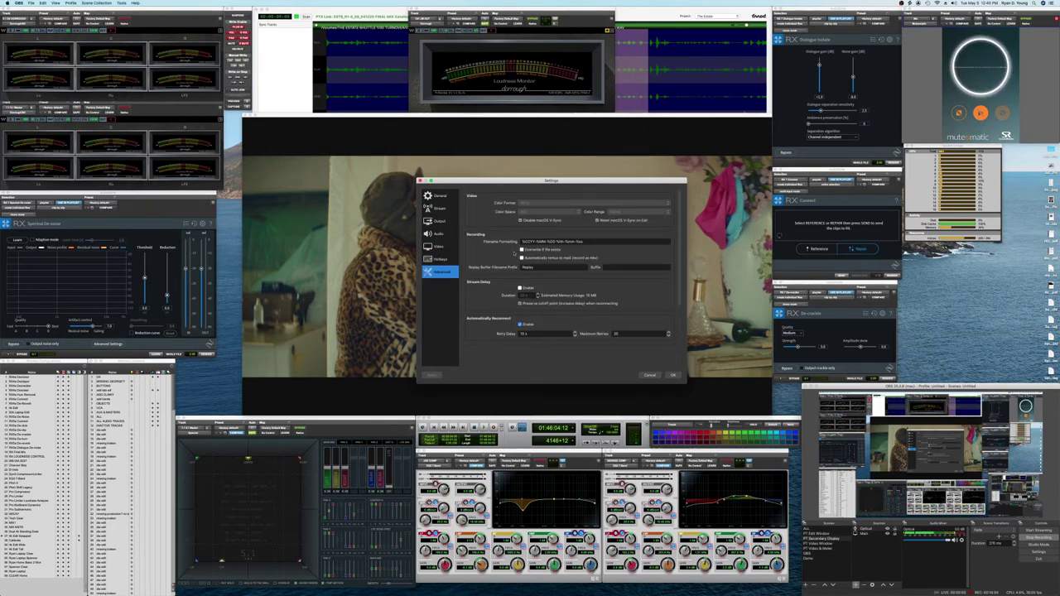
scroll(514, 254, down, 2)
scroll(516, 252, down, 2)
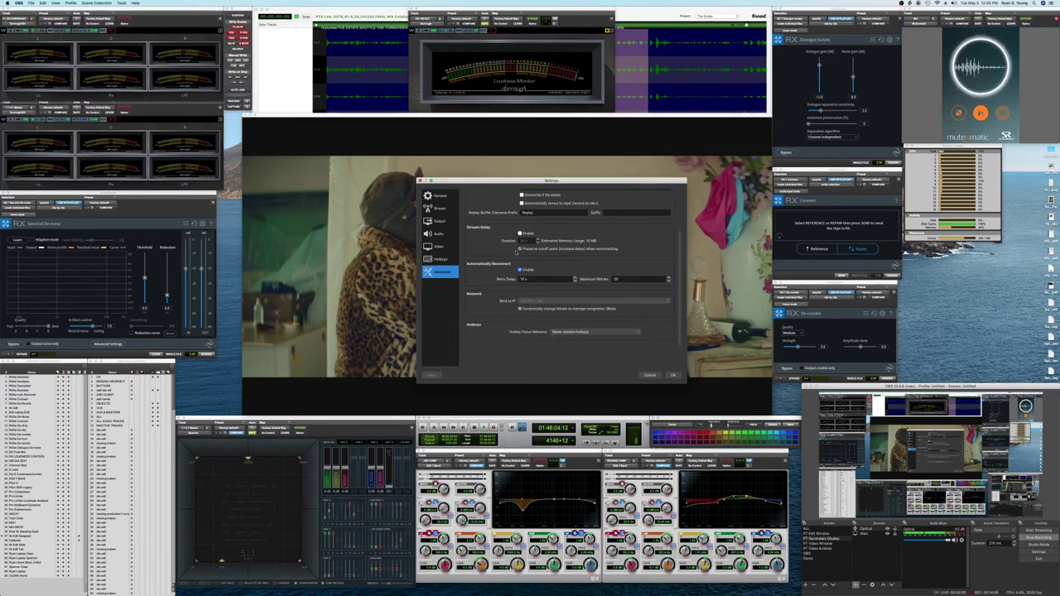
scroll(516, 252, up, 3)
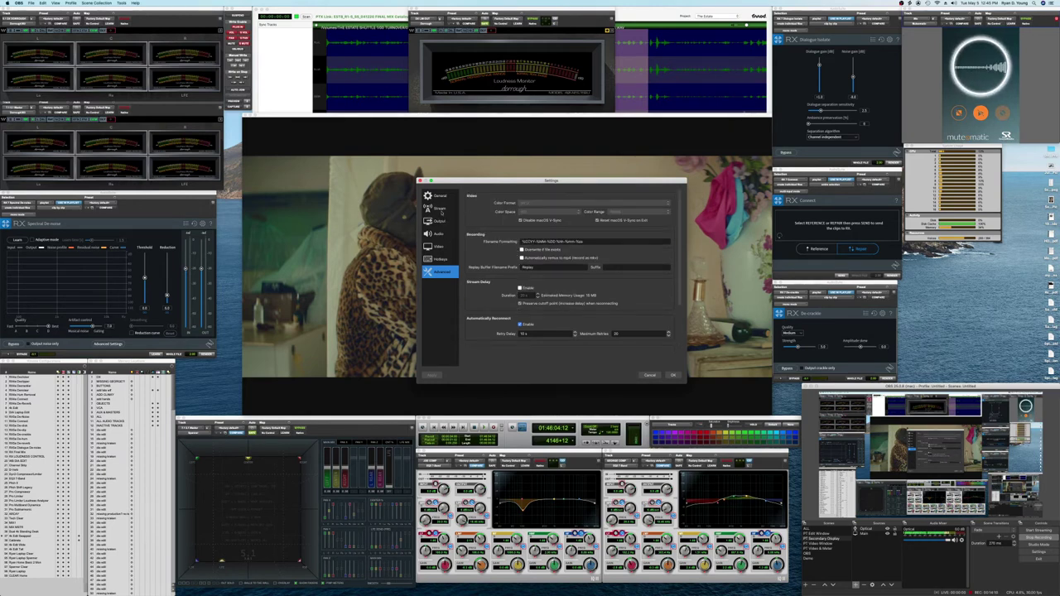
Step: Set the Stream page's service to YouTube / YouTube Gaming
click(442, 210)
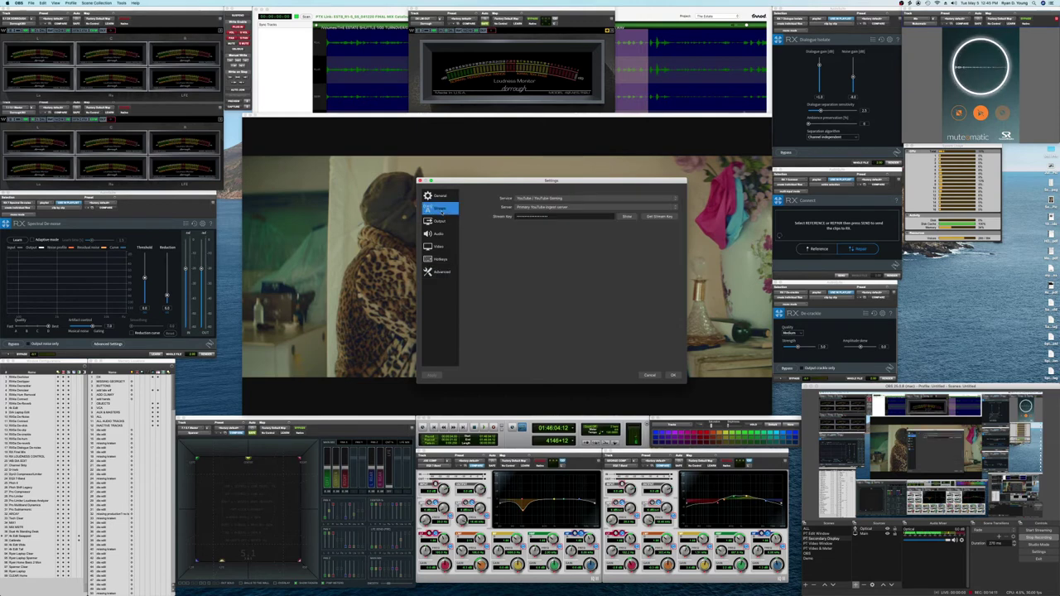
click(575, 199)
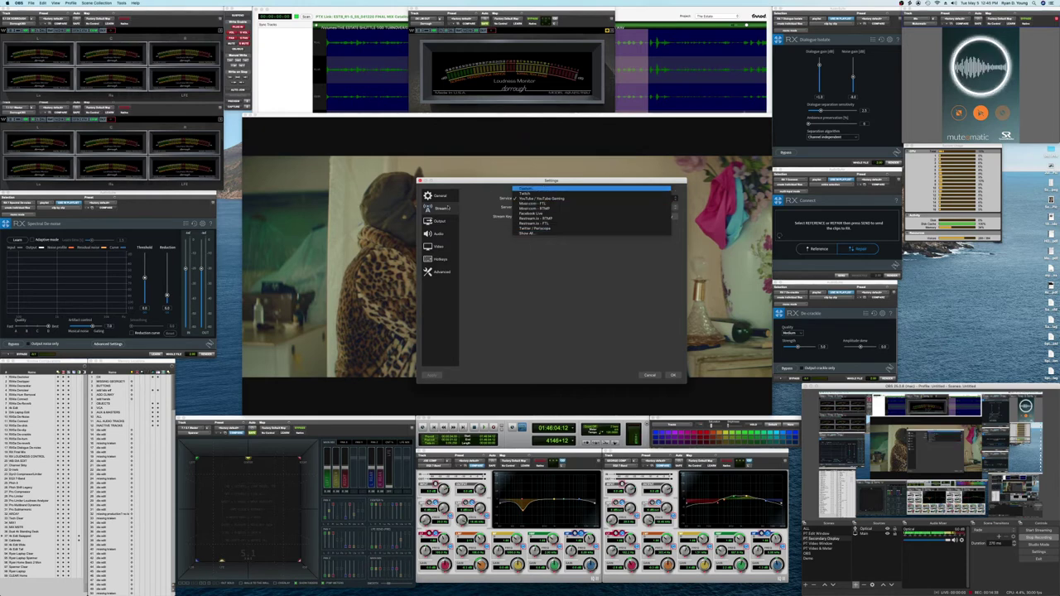
click(543, 198)
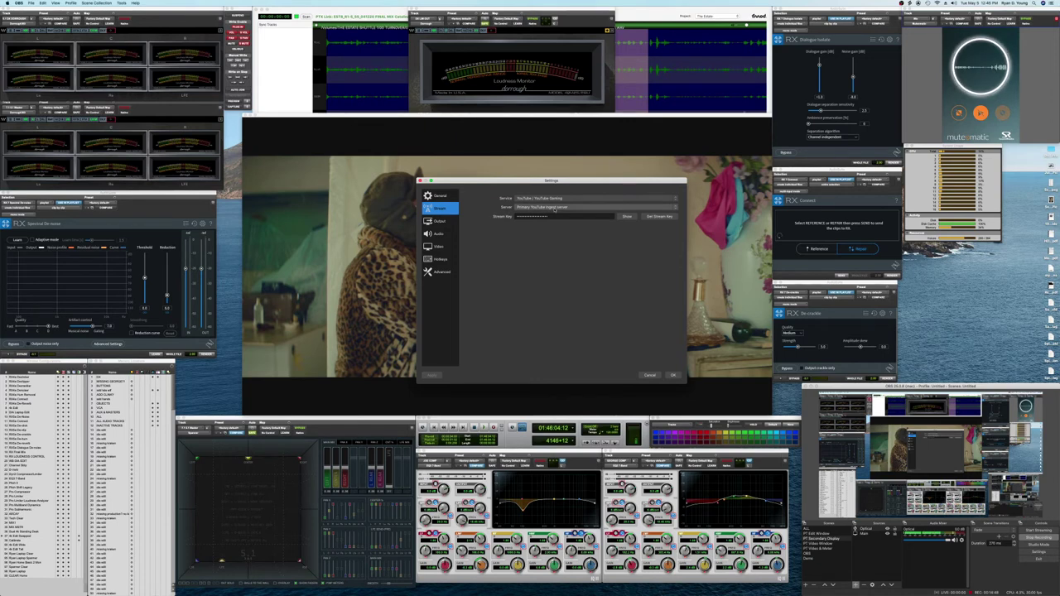
Step: Reveal the stream key in plain text and check it
click(628, 216)
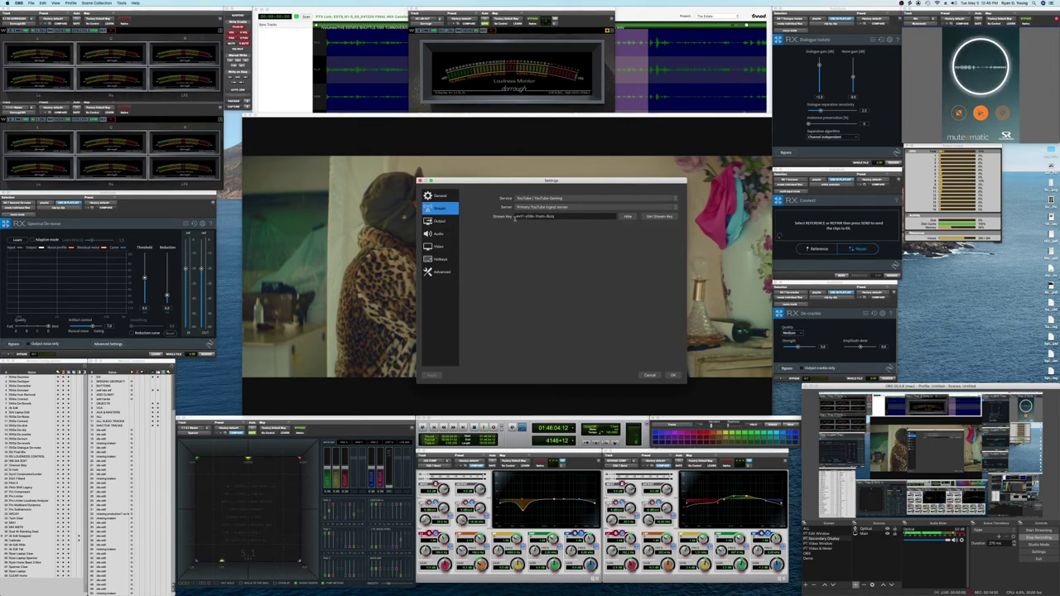
drag(580, 217, 509, 216)
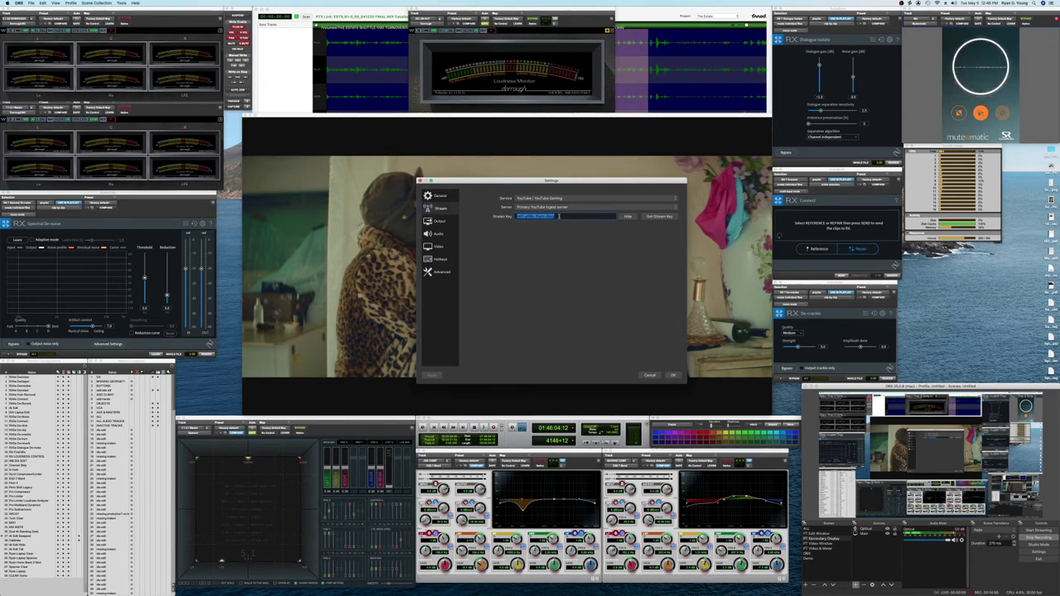
click(559, 216)
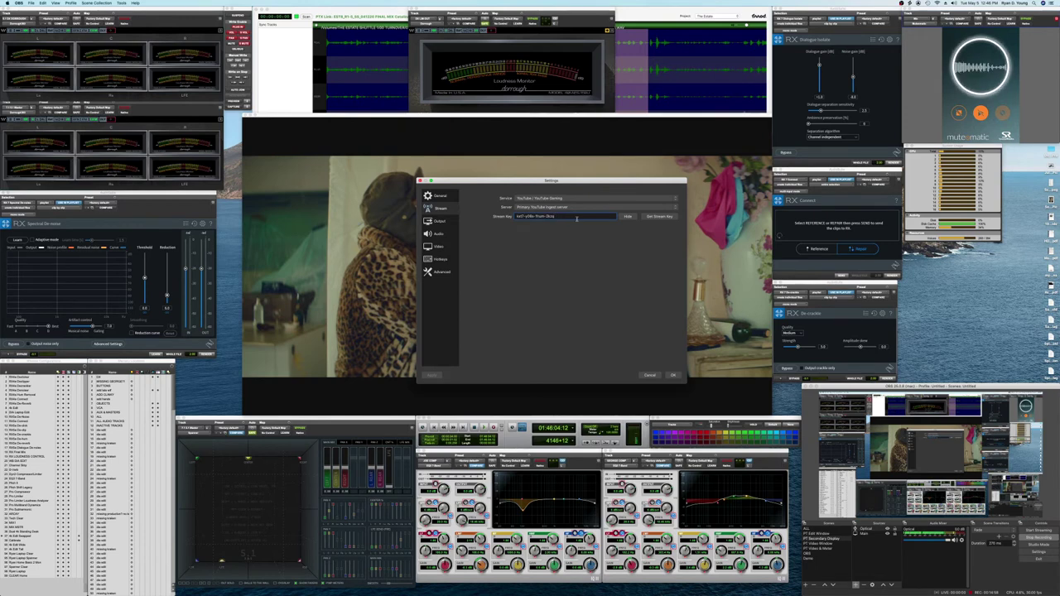
Step: Save Settings with OK, start streaming, and dismiss the 'Failed to connect to server' error
click(675, 375)
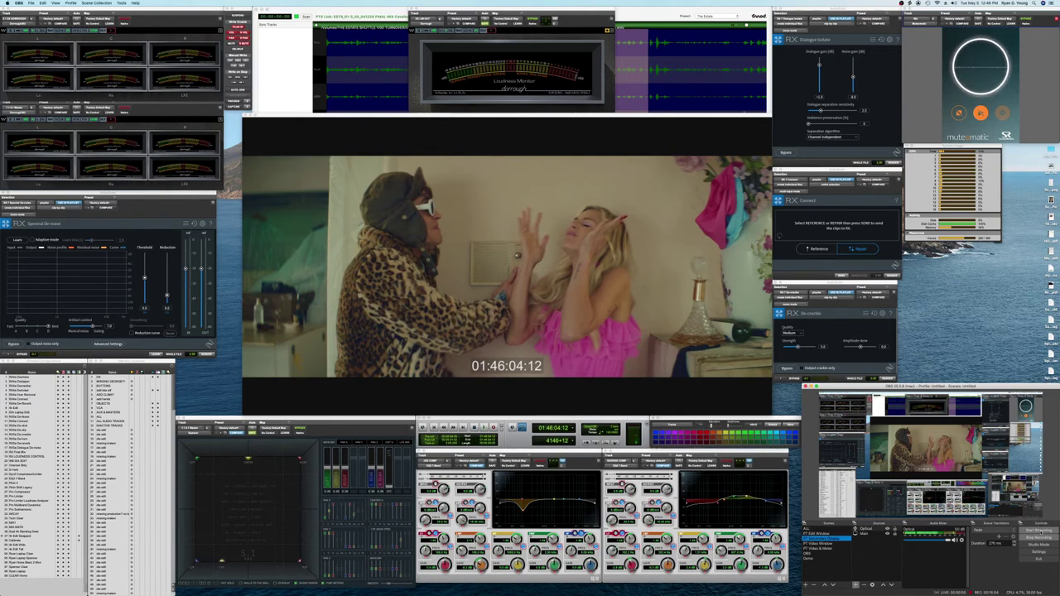
click(1039, 531)
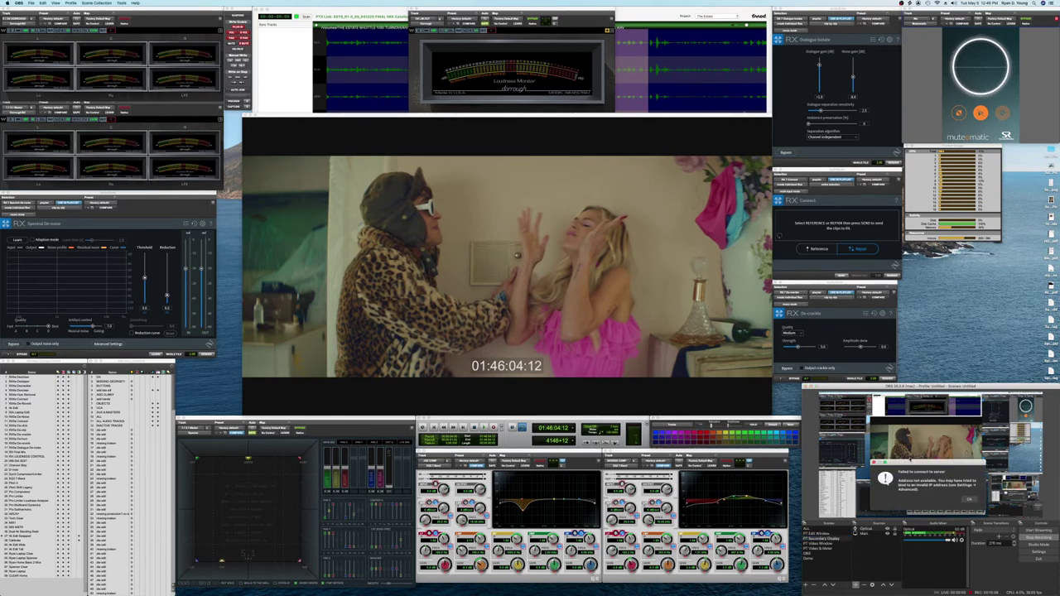
click(968, 499)
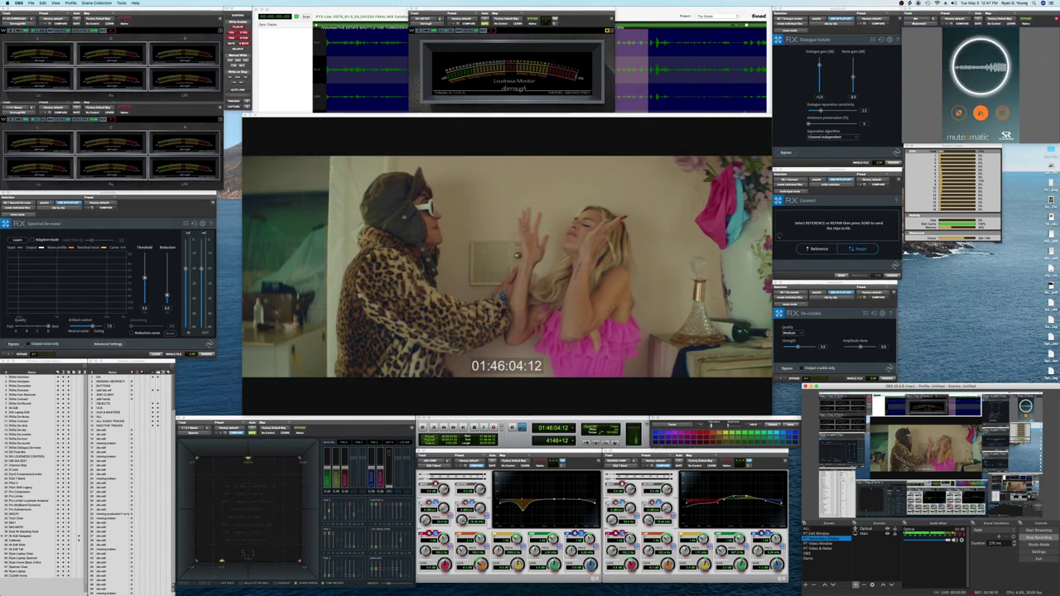
Step: Switch to Pro Tools and toggle from the Mix window to the Edit window
key(super+Tab)
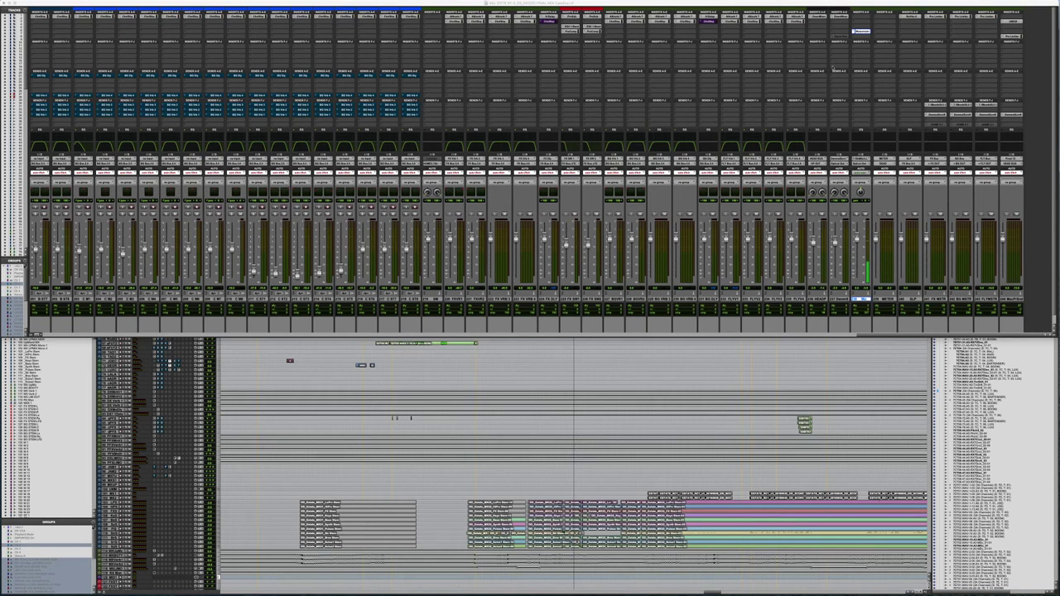
key(super+equal)
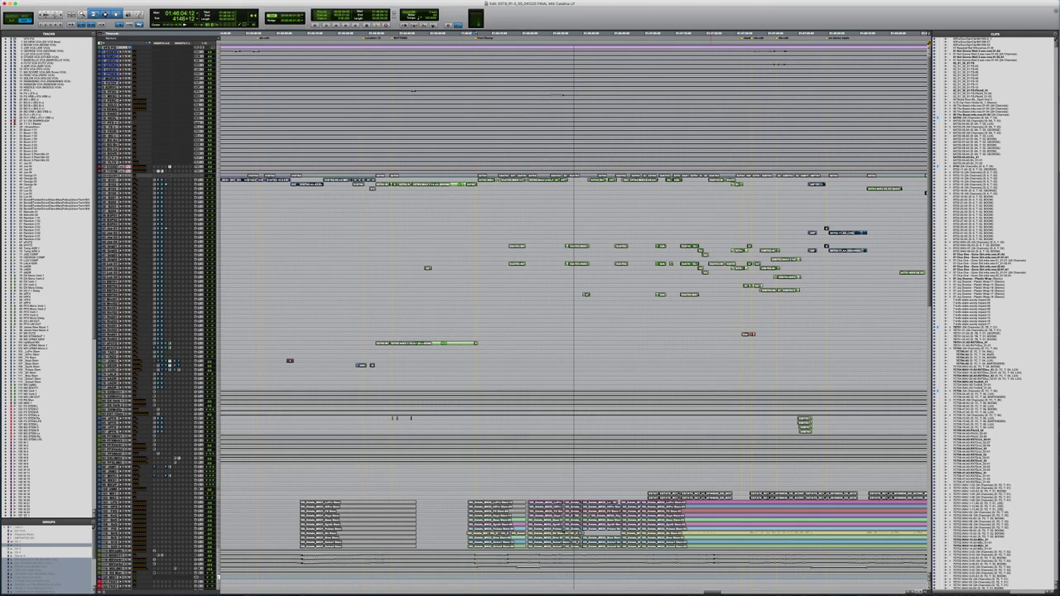
key(super+equal)
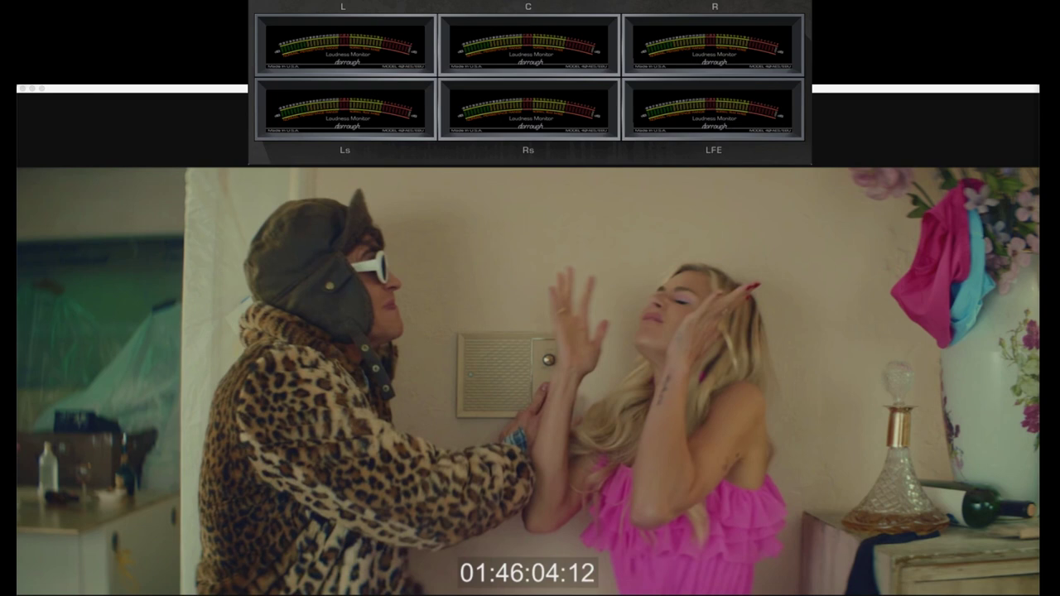
Step: Switch from Pro Tools back to OBS with Cmd+Tab
key(super+Tab)
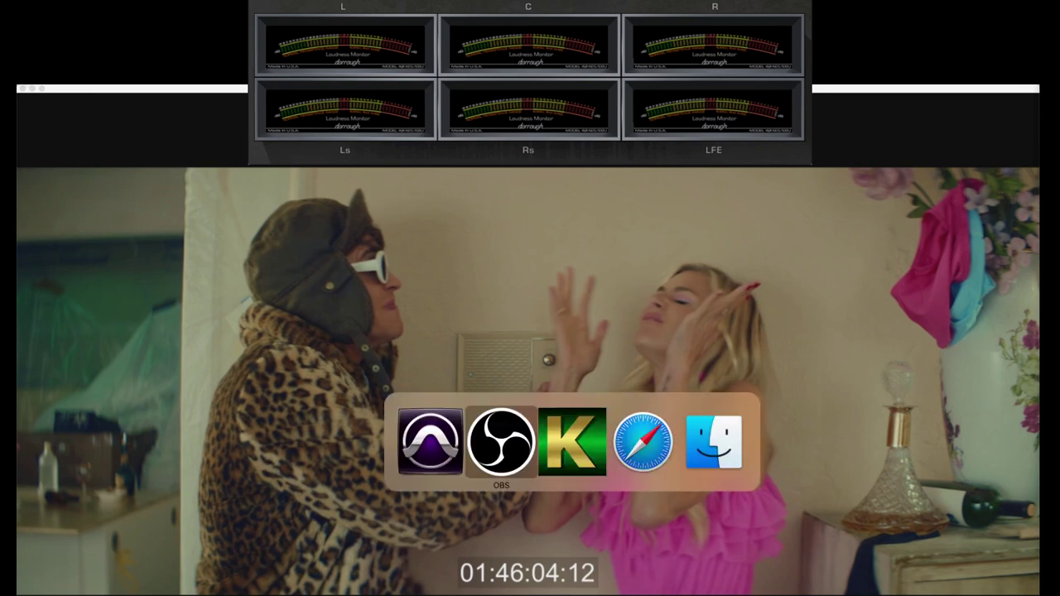